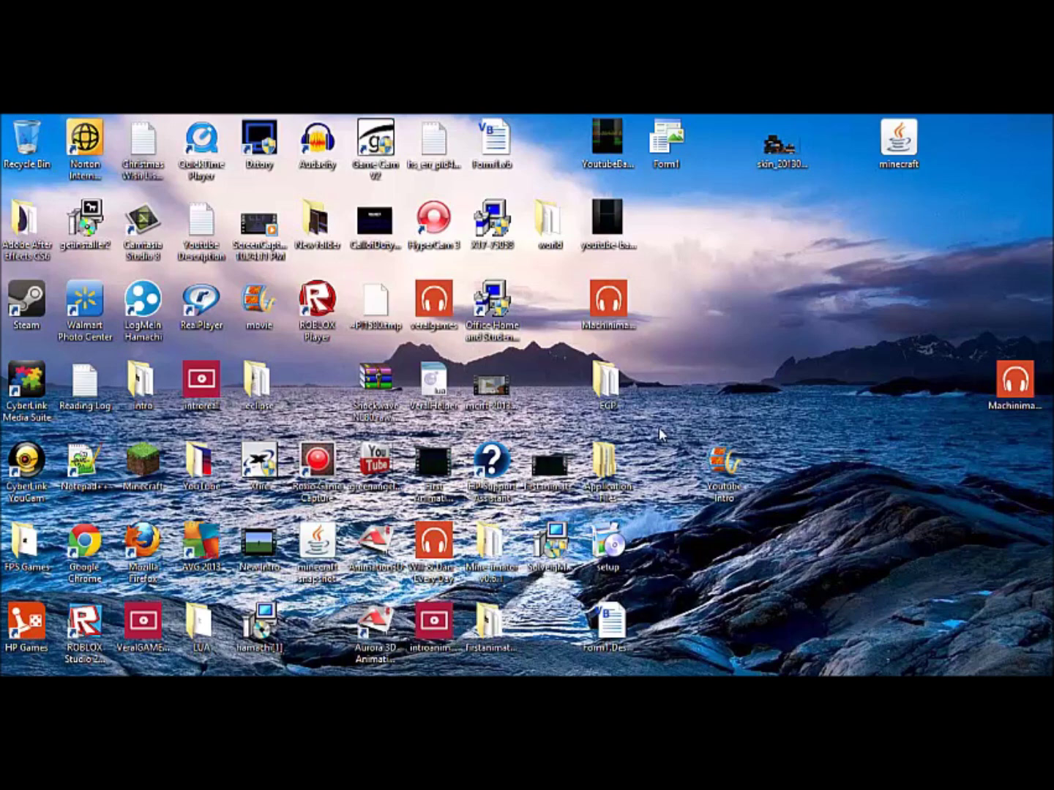
# - Launch Mine-imator.exe from the Mine-imator v0.6.1 folder, then close the folder window
pyautogui.doubleClick(489, 546)
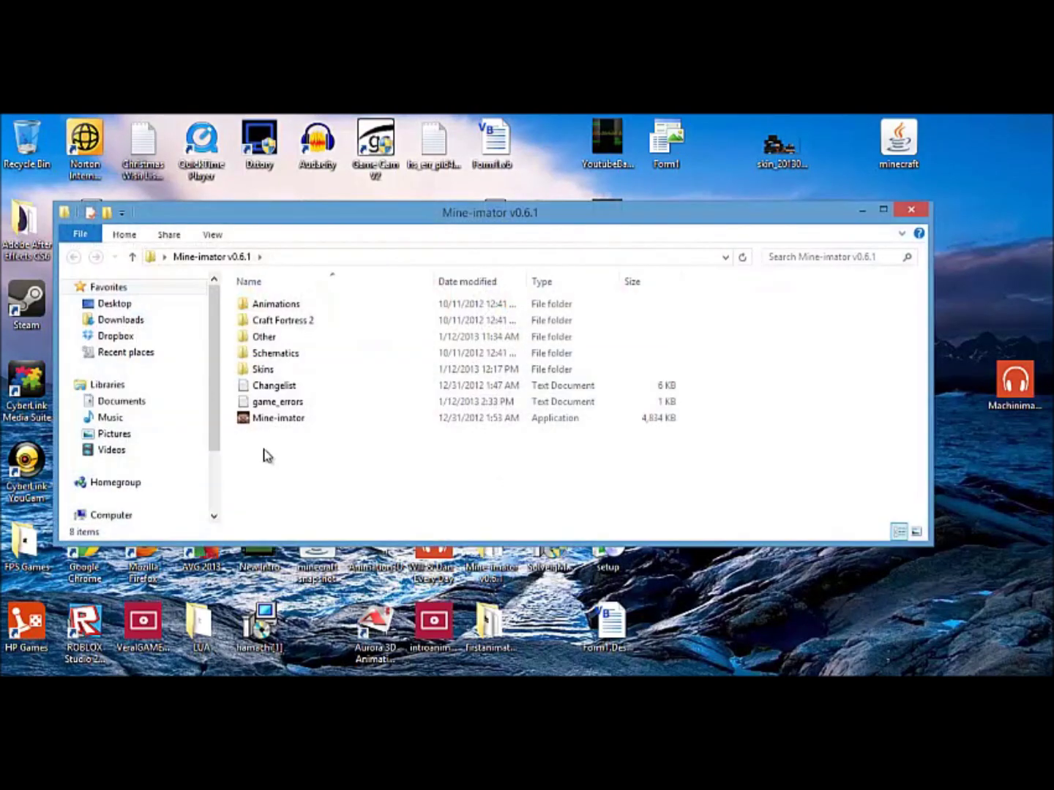
pyautogui.doubleClick(314, 422)
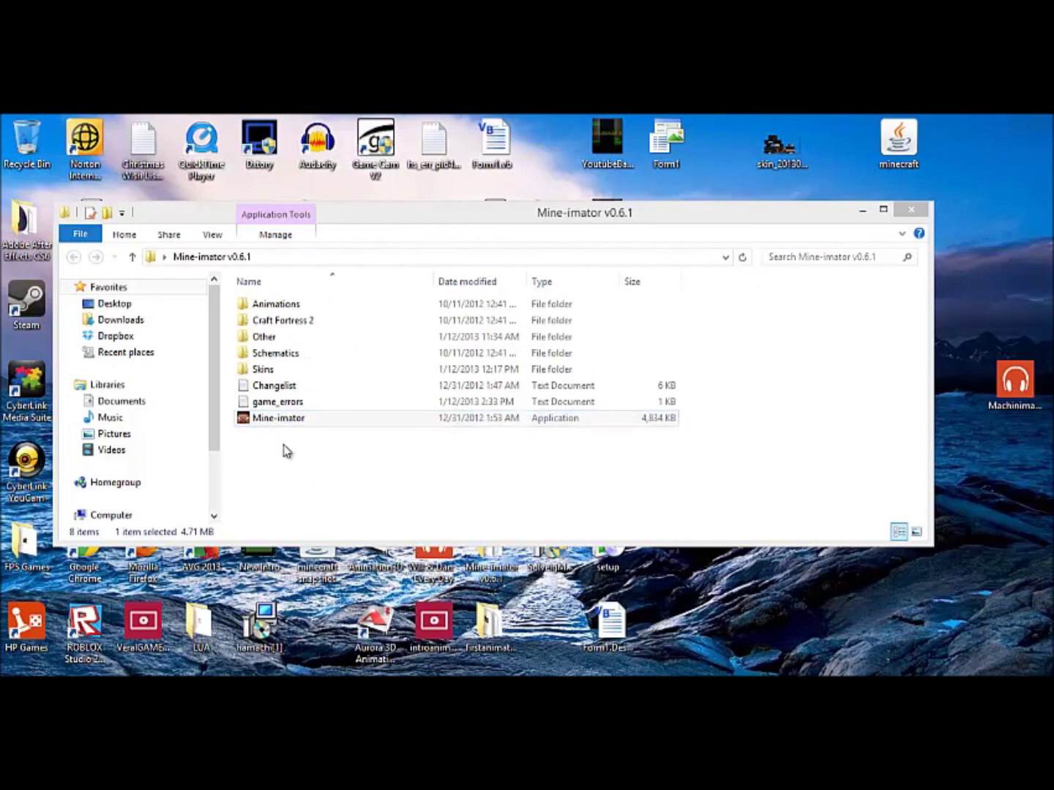
pyautogui.click(924, 210)
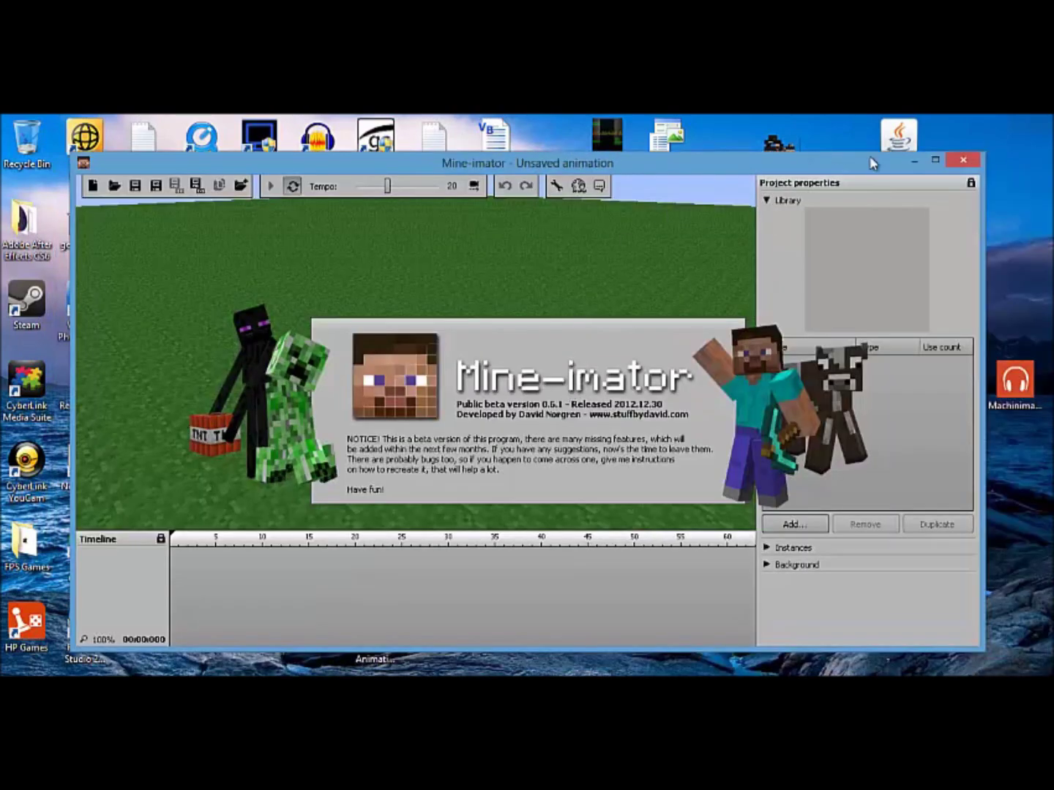
# - Maximize Mine-imator, dismiss the splash, and add Character 1, centred in the view
pyautogui.click(937, 160)
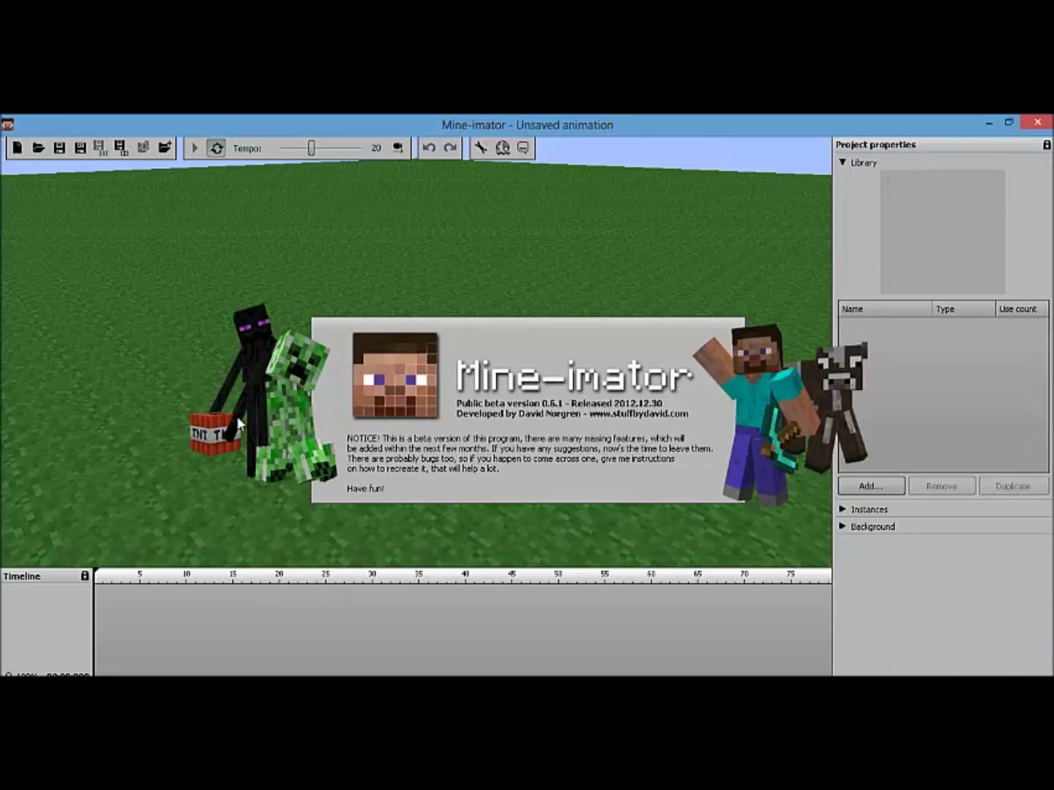
pyautogui.moveTo(583, 254); pyautogui.dragTo(417, 353, button='right')
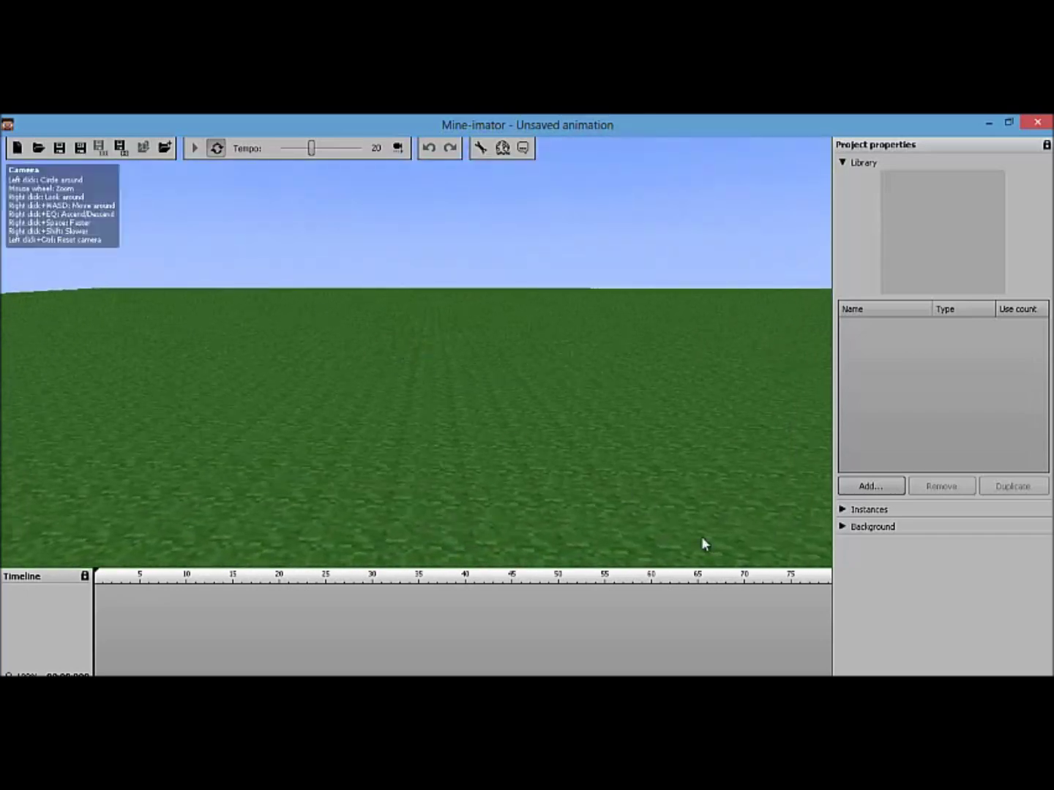
pyautogui.click(866, 488)
pyautogui.click(901, 506)
pyautogui.moveTo(720, 410); pyautogui.dragTo(416, 352, button='right')
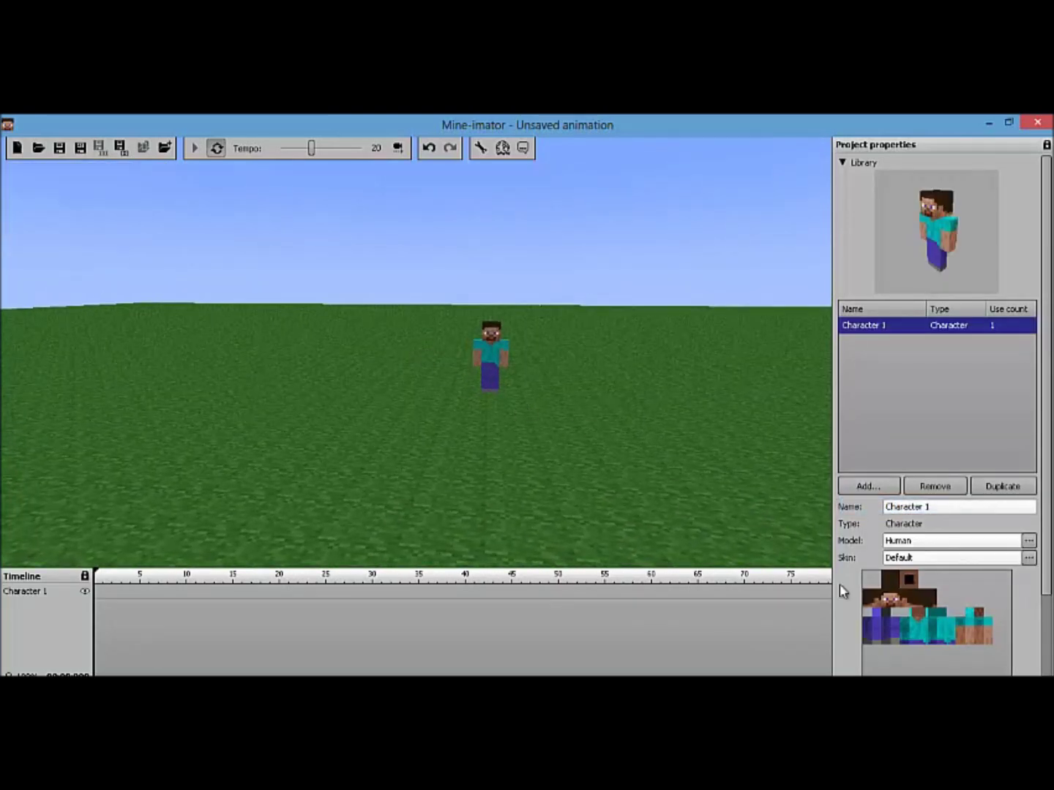
pyautogui.click(1028, 558)
# - Load the dark custom skin PNG from the Desktop as Character 1's skin
pyautogui.click(908, 600)
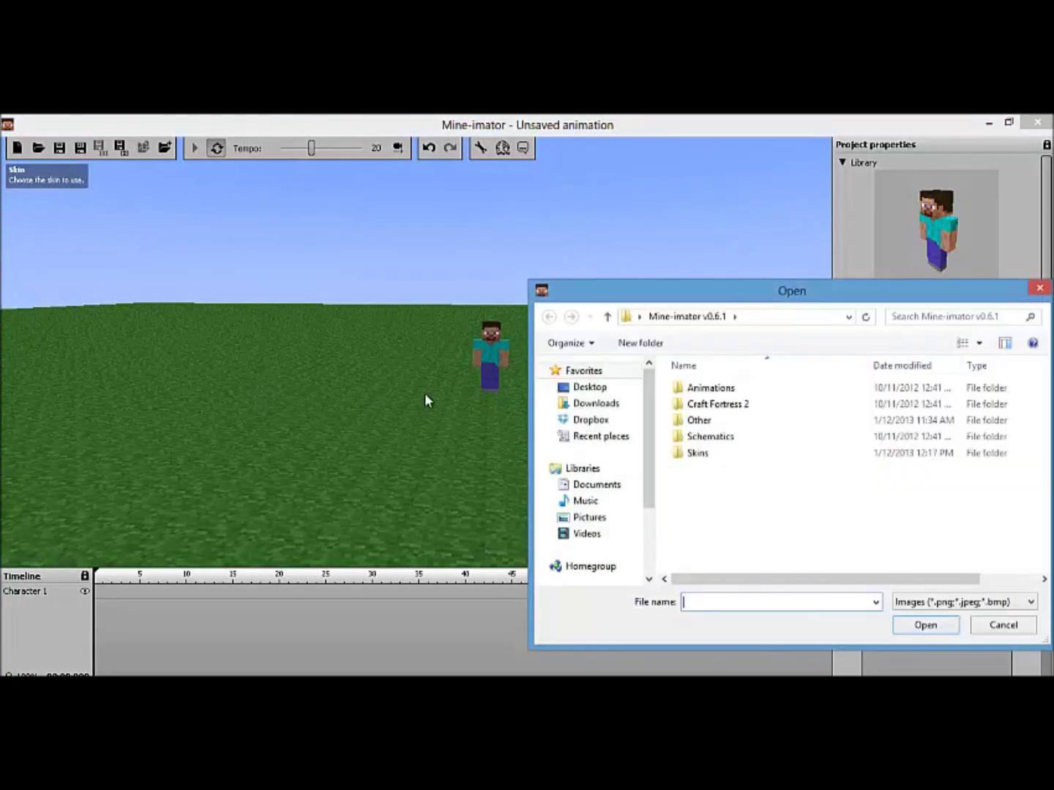
pyautogui.click(590, 387)
pyautogui.moveTo(1048, 444); pyautogui.dragTo(1044, 530)
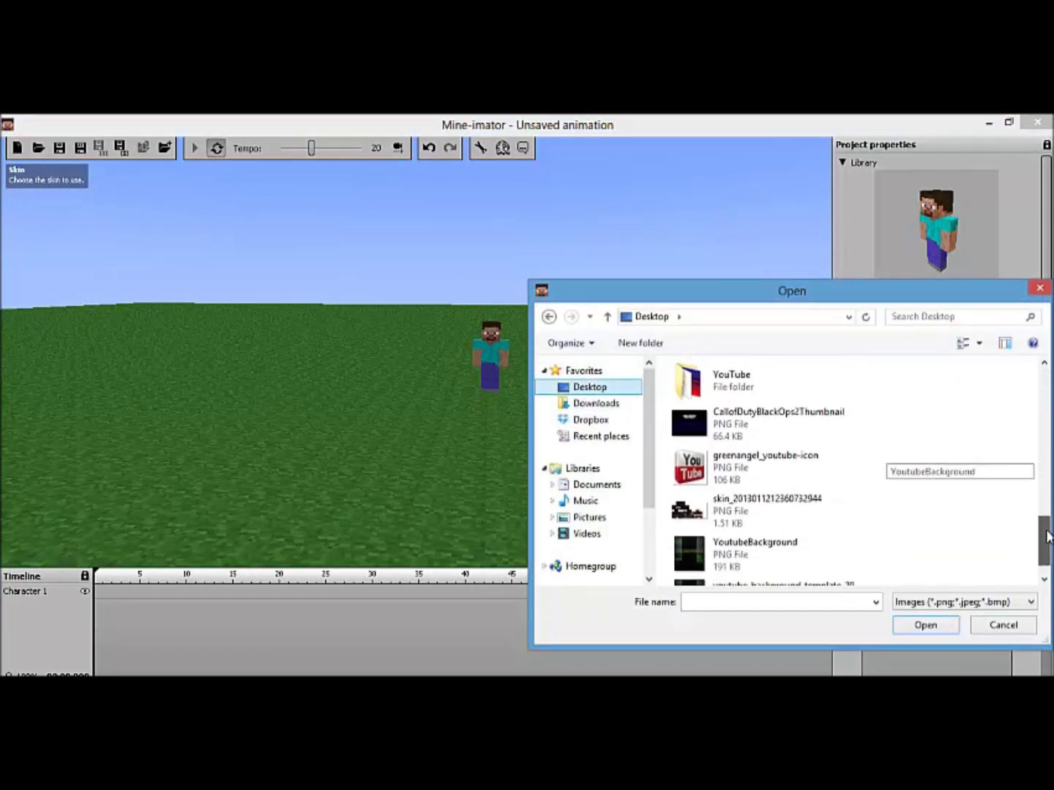
pyautogui.click(805, 496)
pyautogui.click(926, 625)
pyautogui.moveTo(421, 350)
pyautogui.mouseDown(button='right')
pyautogui.moveTo(399, 344)
pyautogui.moveTo(415, 352)
pyautogui.mouseUp(button='right')
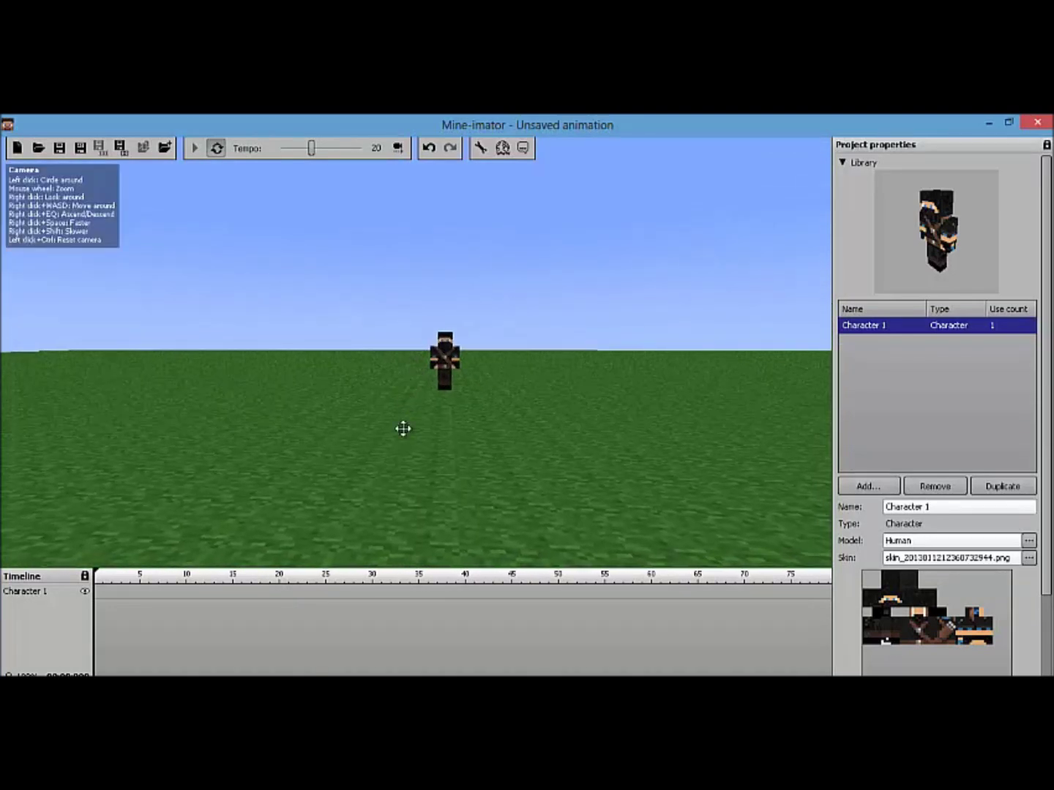
pyautogui.click(97, 600)
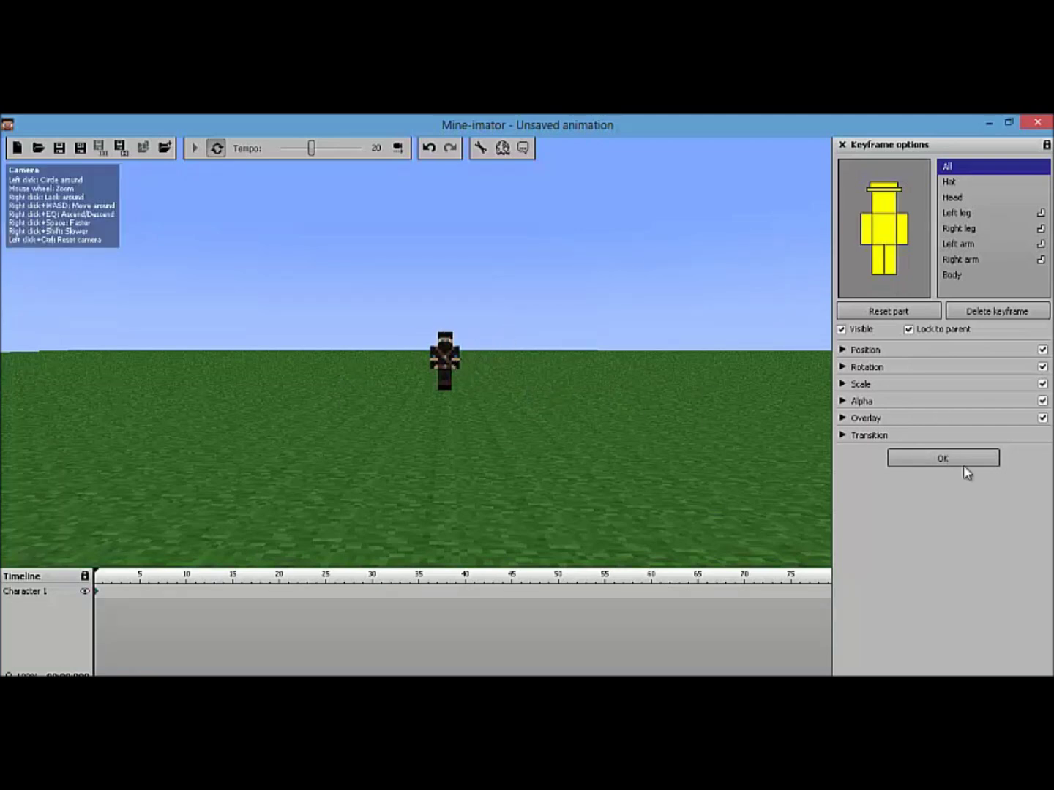
# - Keyframe Character 1 at frame 25 moved far left along X from its frame-0 position
pyautogui.click(842, 351)
pyautogui.click(843, 350)
pyautogui.click(842, 351)
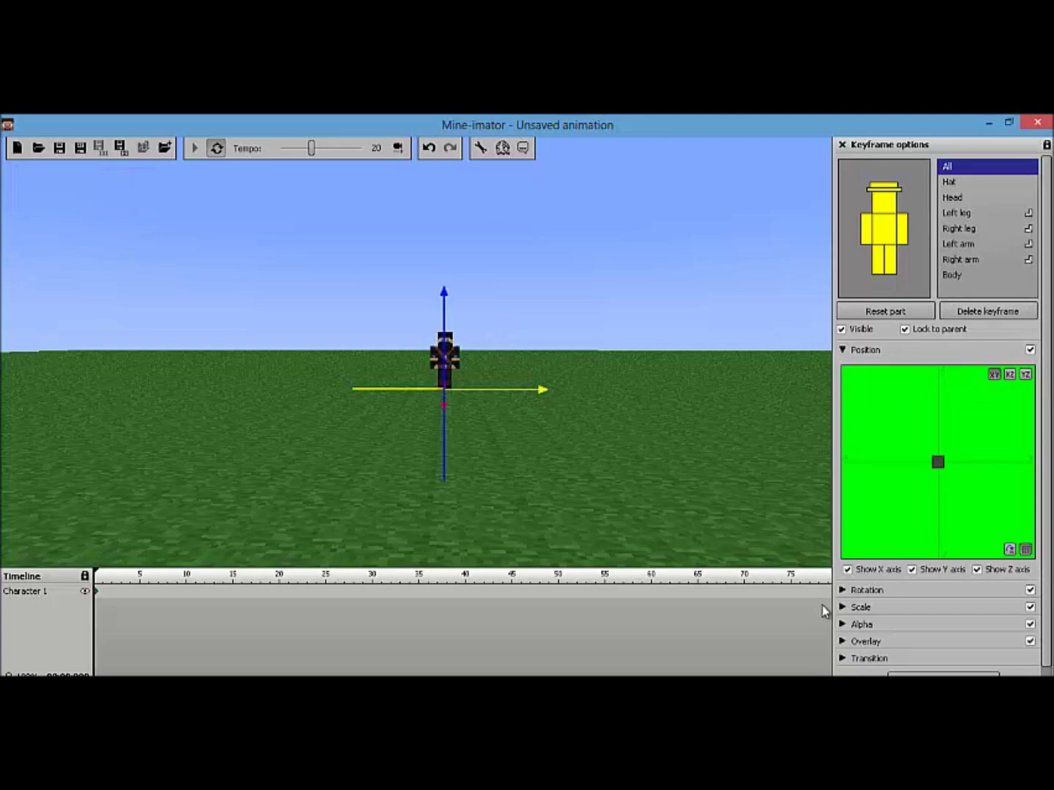
pyautogui.click(842, 591)
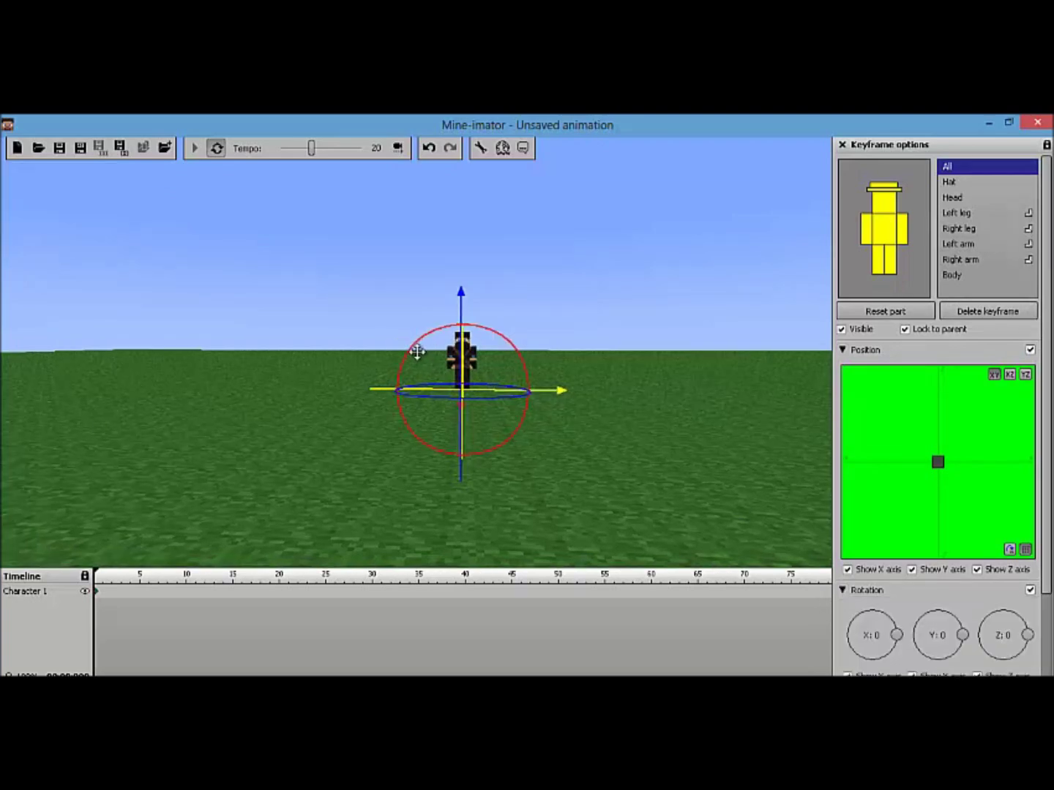
pyautogui.moveTo(416, 352)
pyautogui.mouseDown(button='right')
pyautogui.moveTo(355, 397)
pyautogui.moveTo(411, 353)
pyautogui.moveTo(396, 352)
pyautogui.moveTo(414, 351)
pyautogui.mouseUp(button='right')
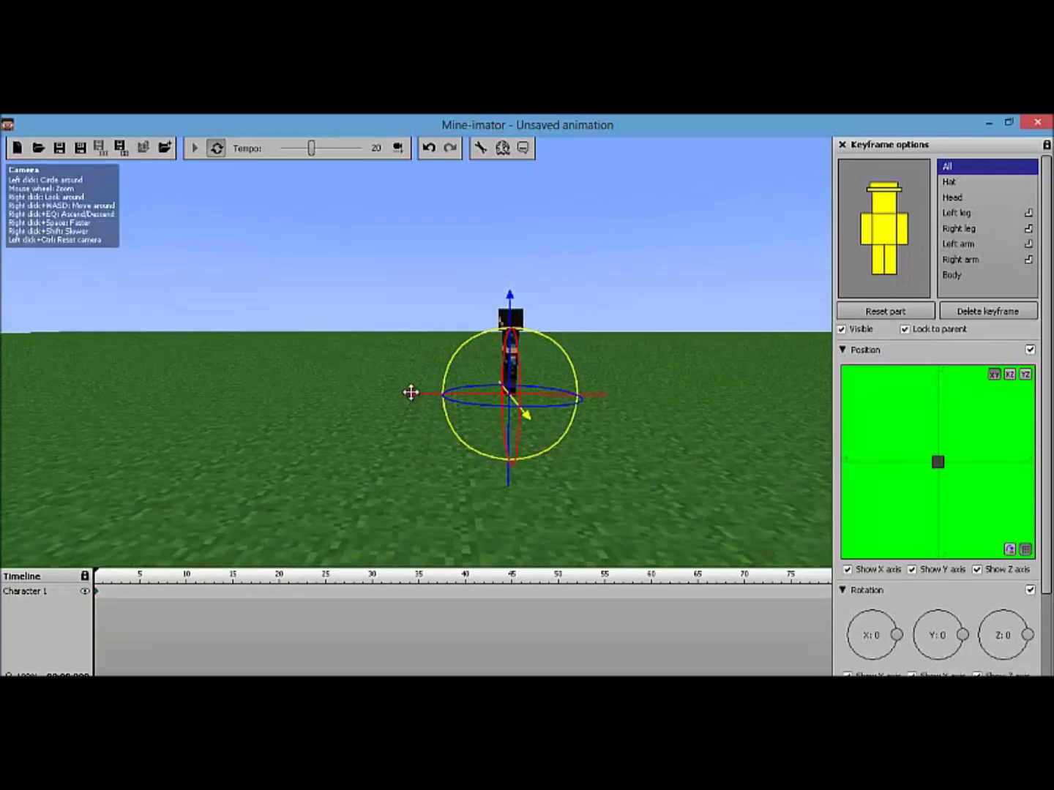
pyautogui.moveTo(415, 401); pyautogui.dragTo(375, 400)
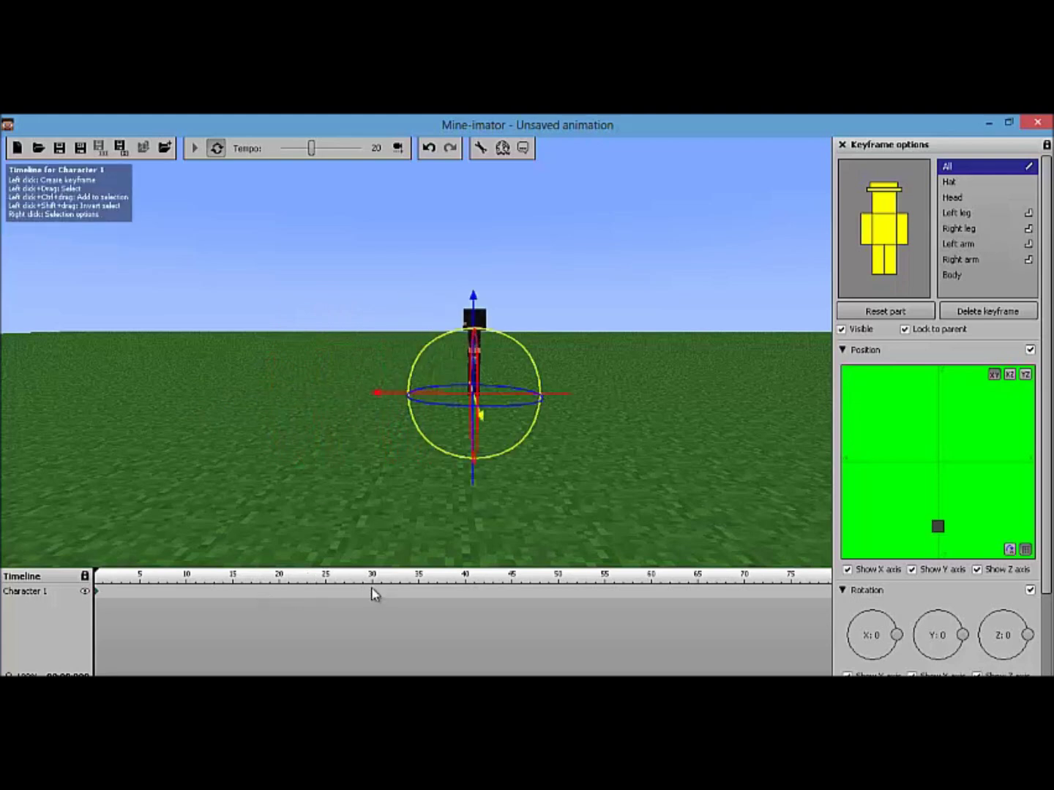
pyautogui.click(325, 599)
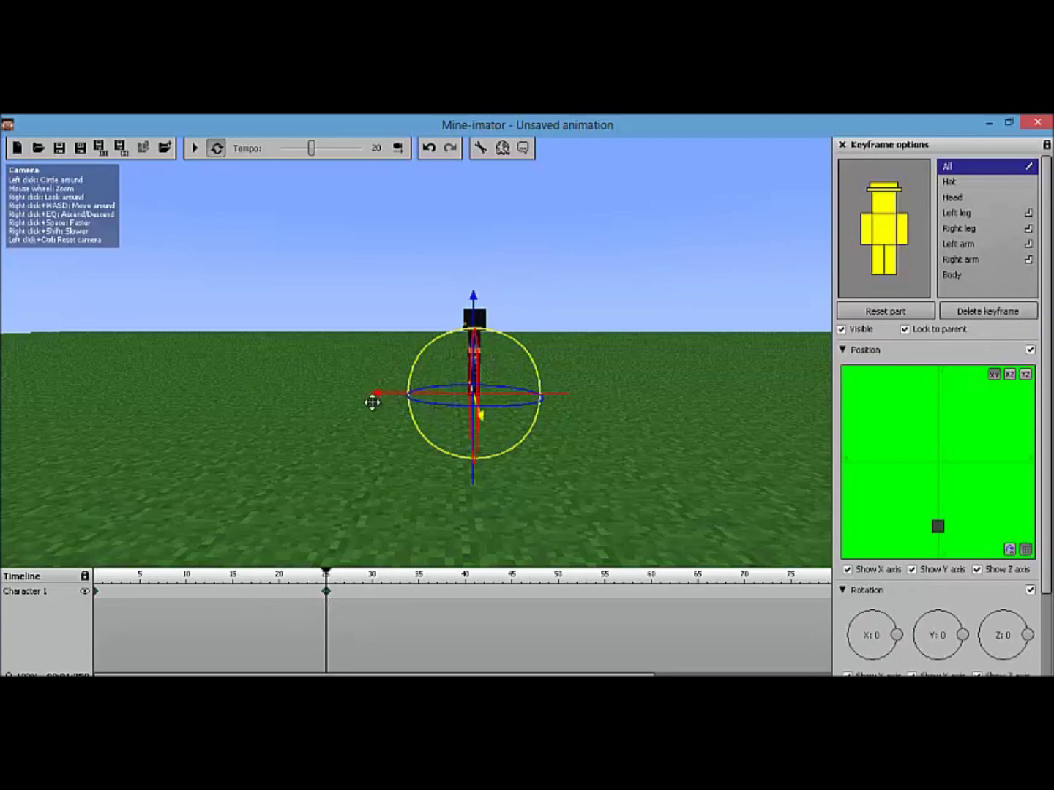
pyautogui.moveTo(376, 397); pyautogui.dragTo(46, 402)
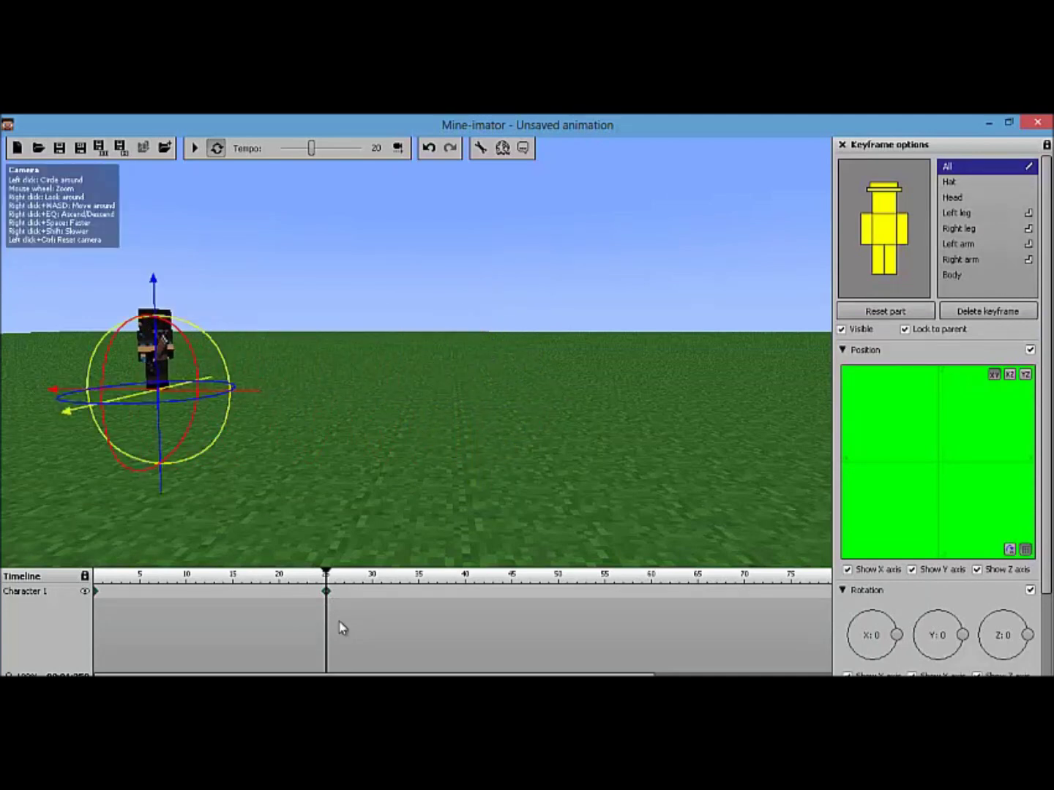
pyautogui.click(95, 592)
# - Generate a walking animation from the frame-0 keyframe to frame 25
pyautogui.rightClick(96, 595)
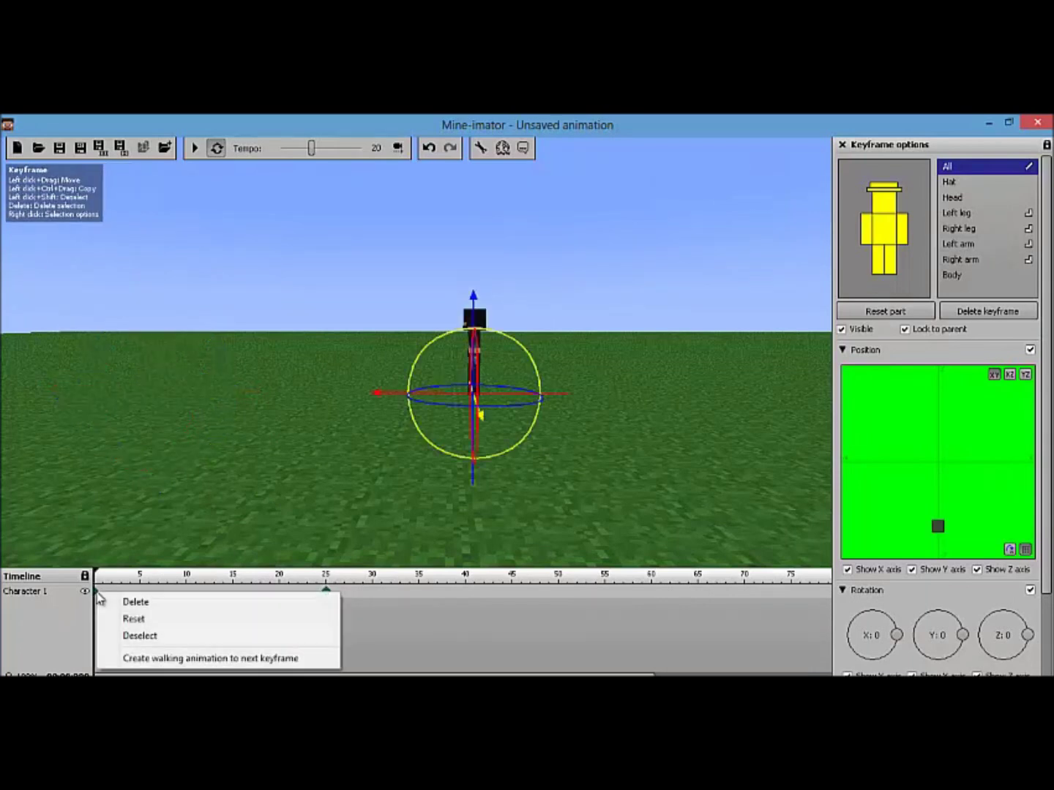
pyautogui.click(171, 658)
pyautogui.moveTo(193, 414); pyautogui.dragTo(426, 352, button='right')
pyautogui.moveTo(426, 352); pyautogui.dragTo(421, 251)
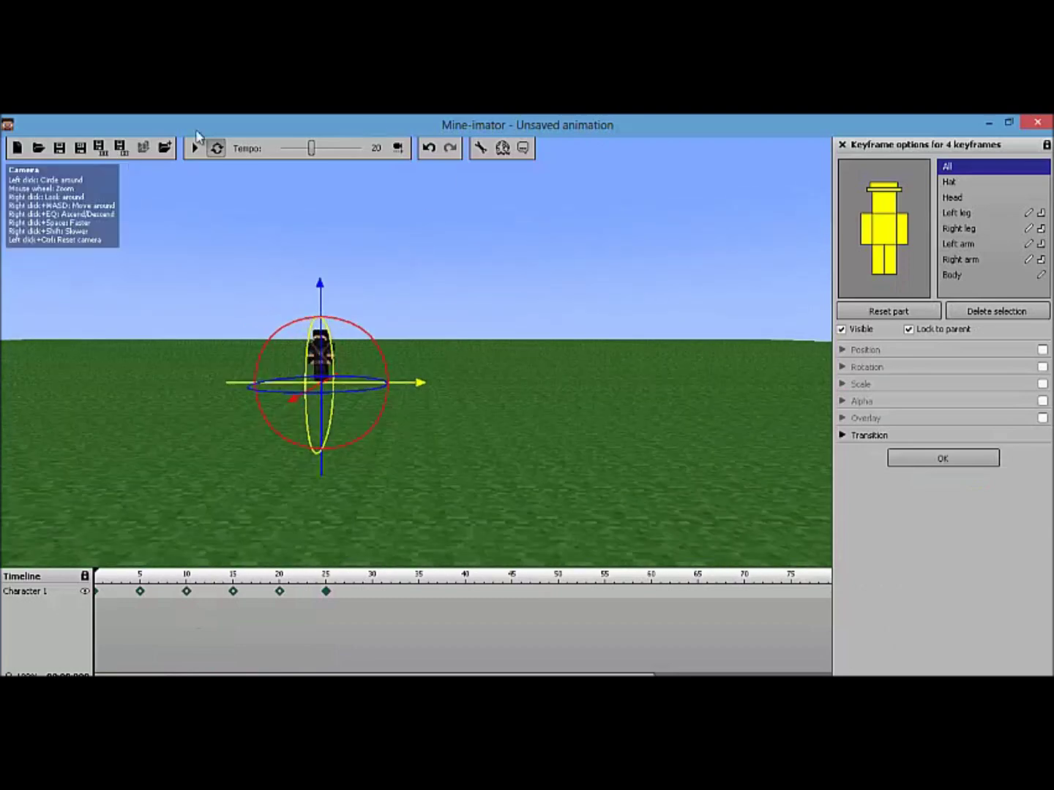
# - Preview the walk and slow the playback tempo from 20 to 16
pyautogui.click(195, 148)
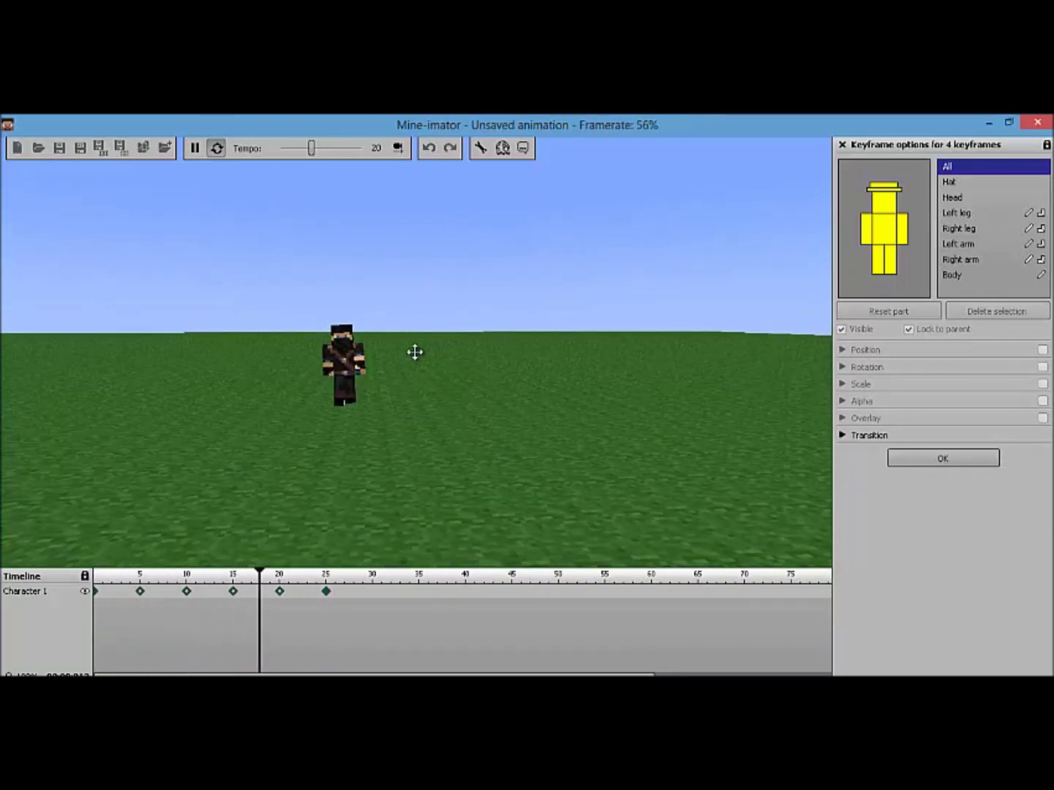
pyautogui.click(194, 149)
pyautogui.moveTo(310, 151); pyautogui.dragTo(304, 152)
pyautogui.click(192, 149)
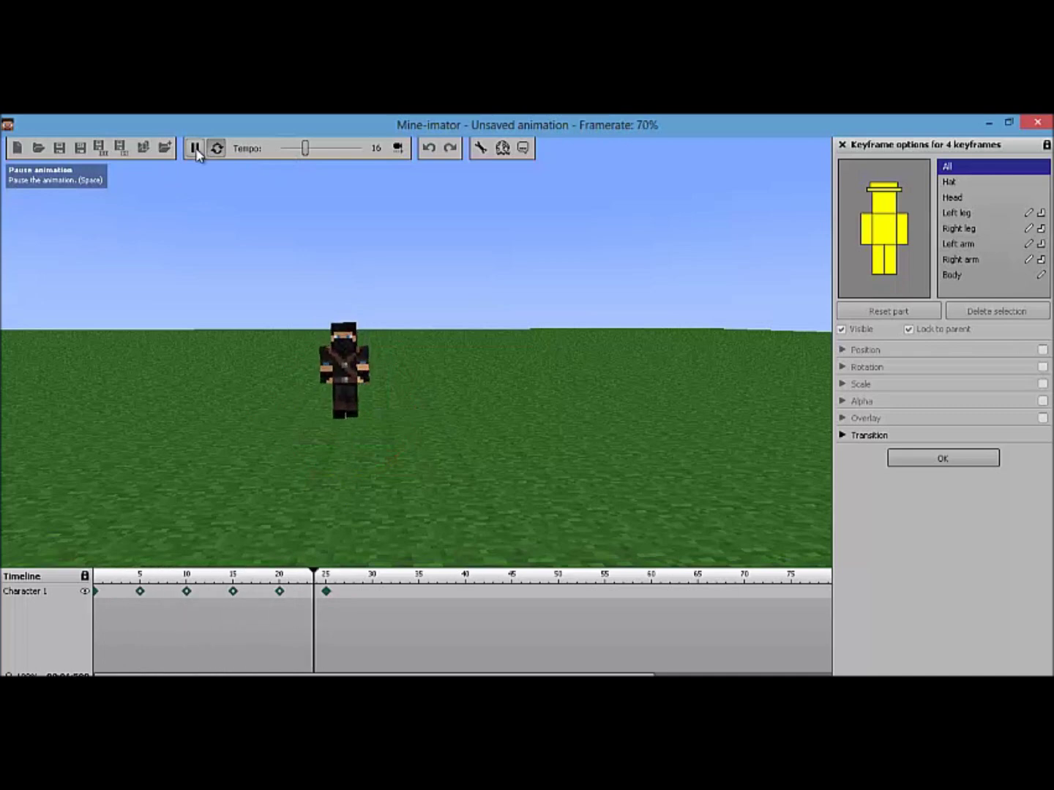
pyautogui.click(195, 150)
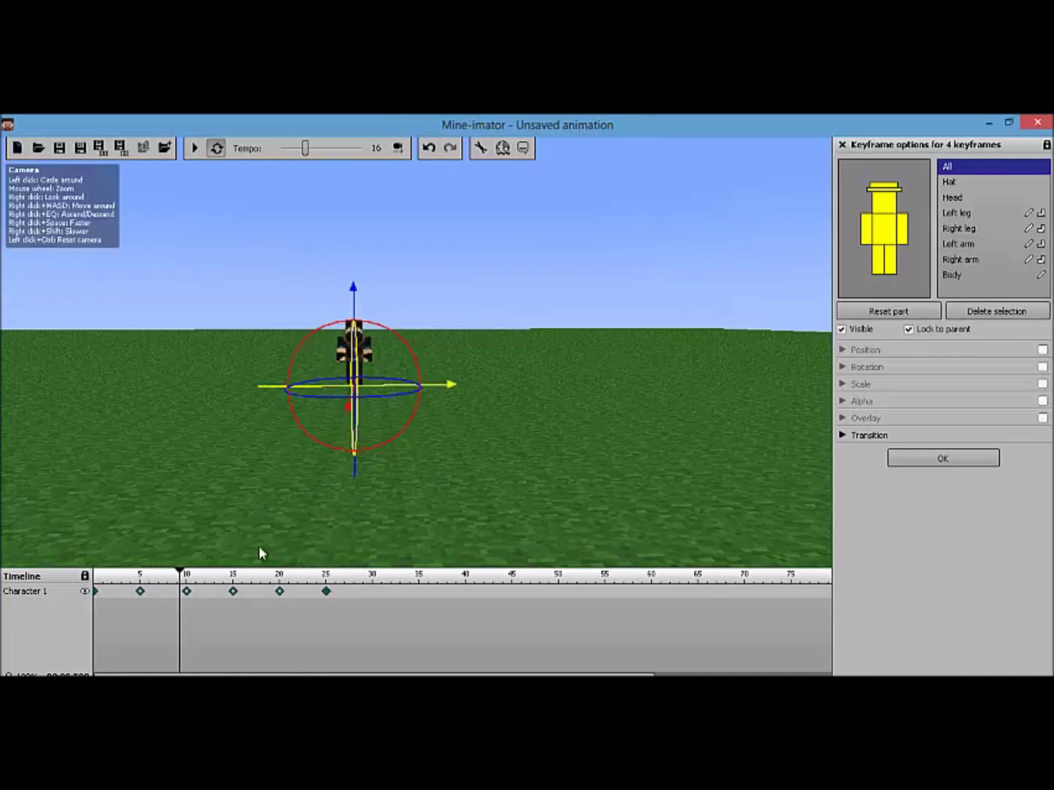
pyautogui.click(326, 592)
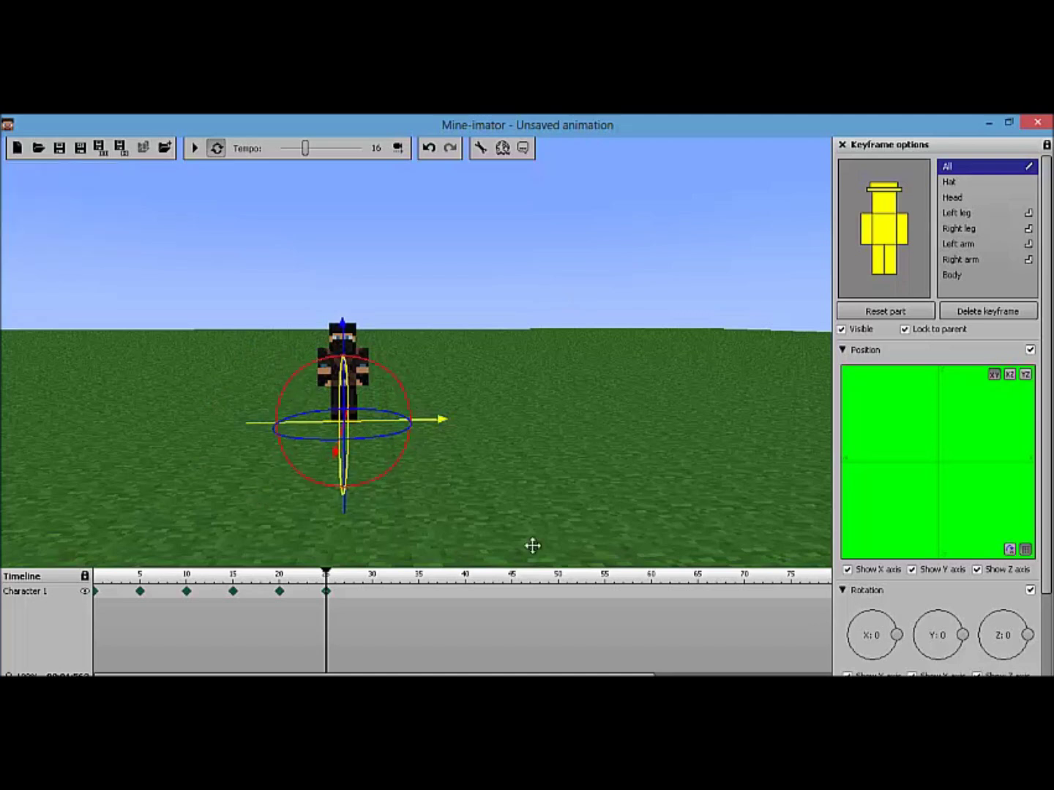
# - Turn Character 1 slightly around its vertical axis to about -2
pyautogui.scroll(-3, 1050, 362)
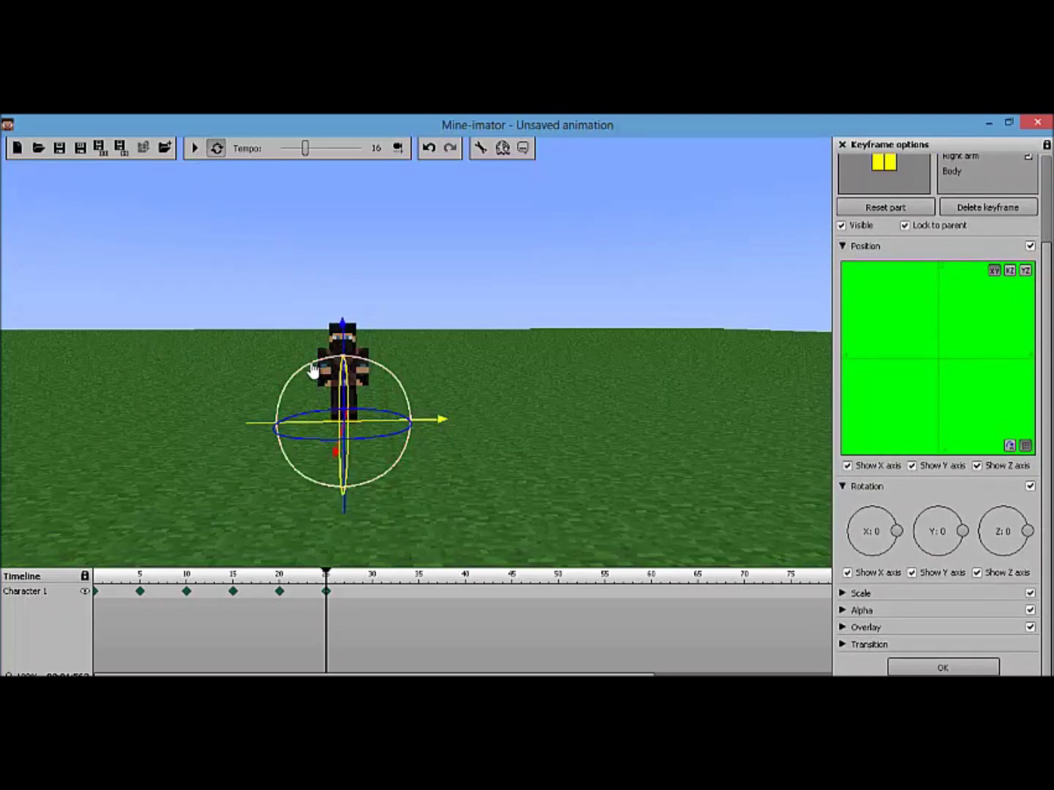
pyautogui.moveTo(313, 371); pyautogui.dragTo(321, 372)
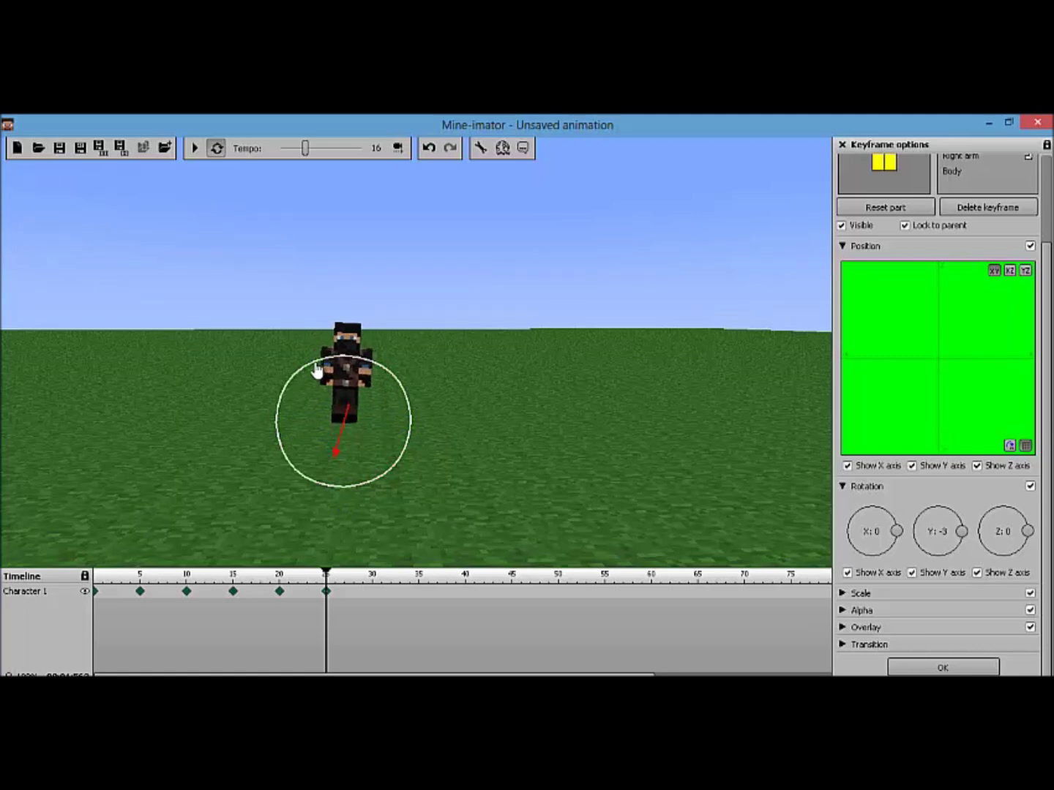
pyautogui.moveTo(312, 371); pyautogui.dragTo(315, 371)
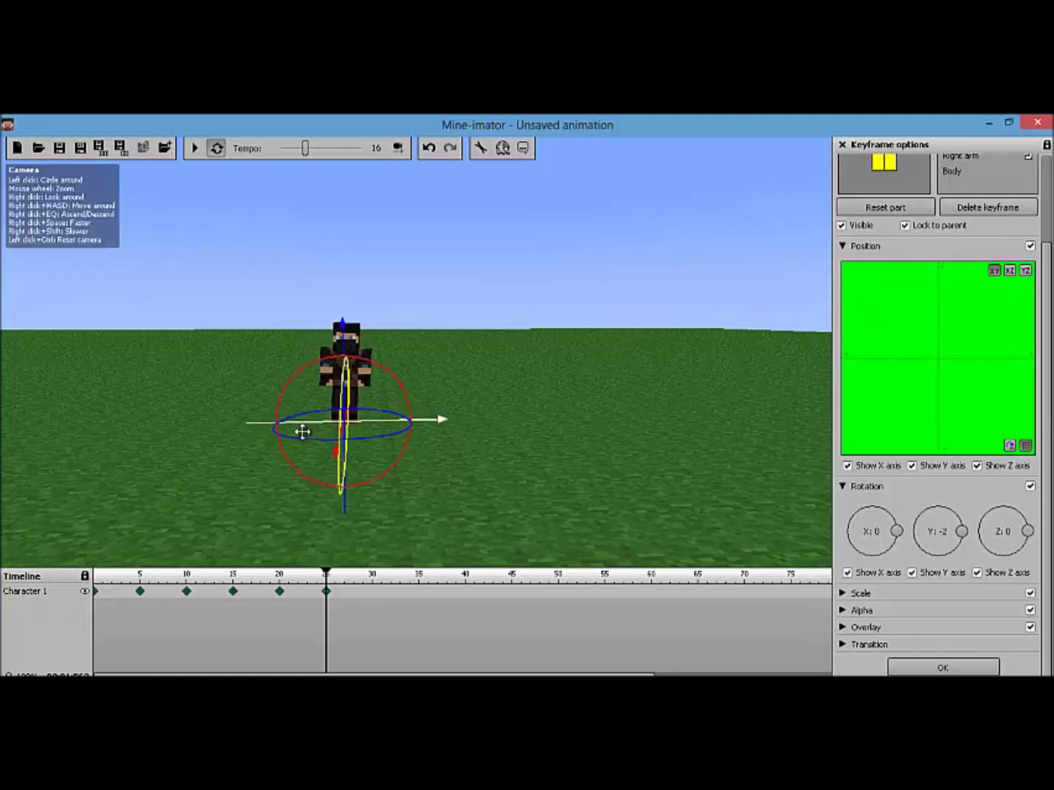
pyautogui.moveTo(342, 366)
pyautogui.mouseDown()
pyautogui.moveTo(271, 386)
pyautogui.moveTo(332, 385)
pyautogui.mouseUp()
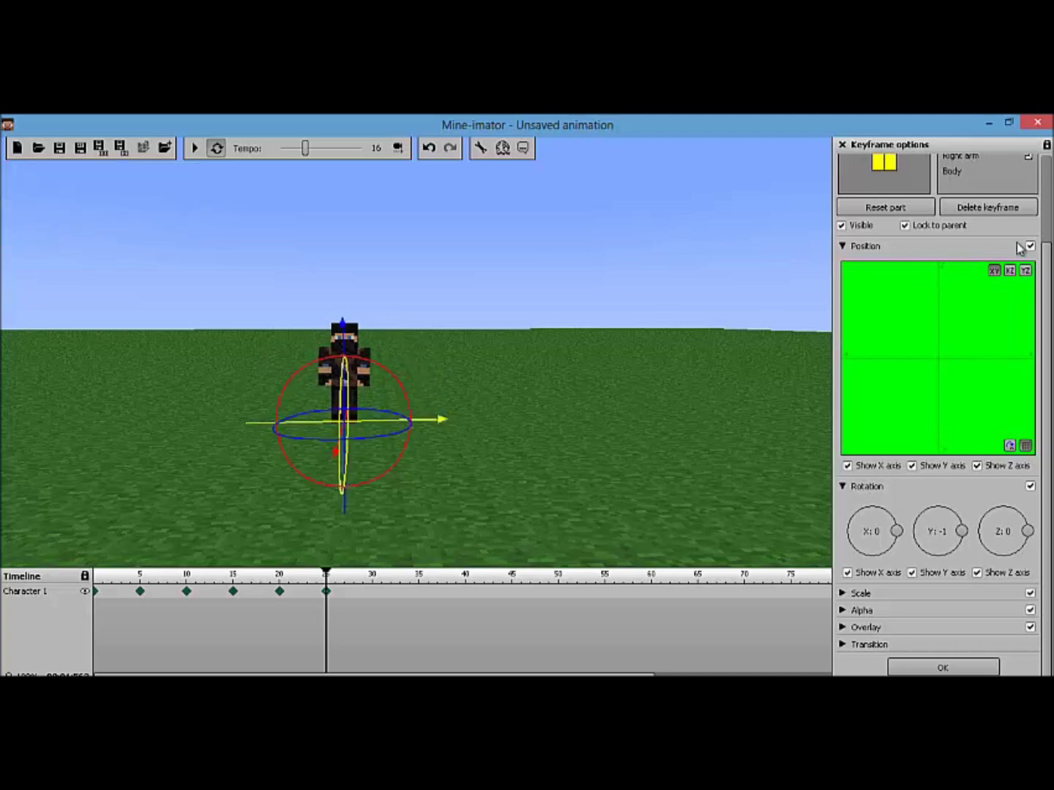
# - Rotate the right arm back to Y -26 at frame 25, then rewind to frame 0 and play
pyautogui.moveTo(1044, 287); pyautogui.dragTo(1047, 210)
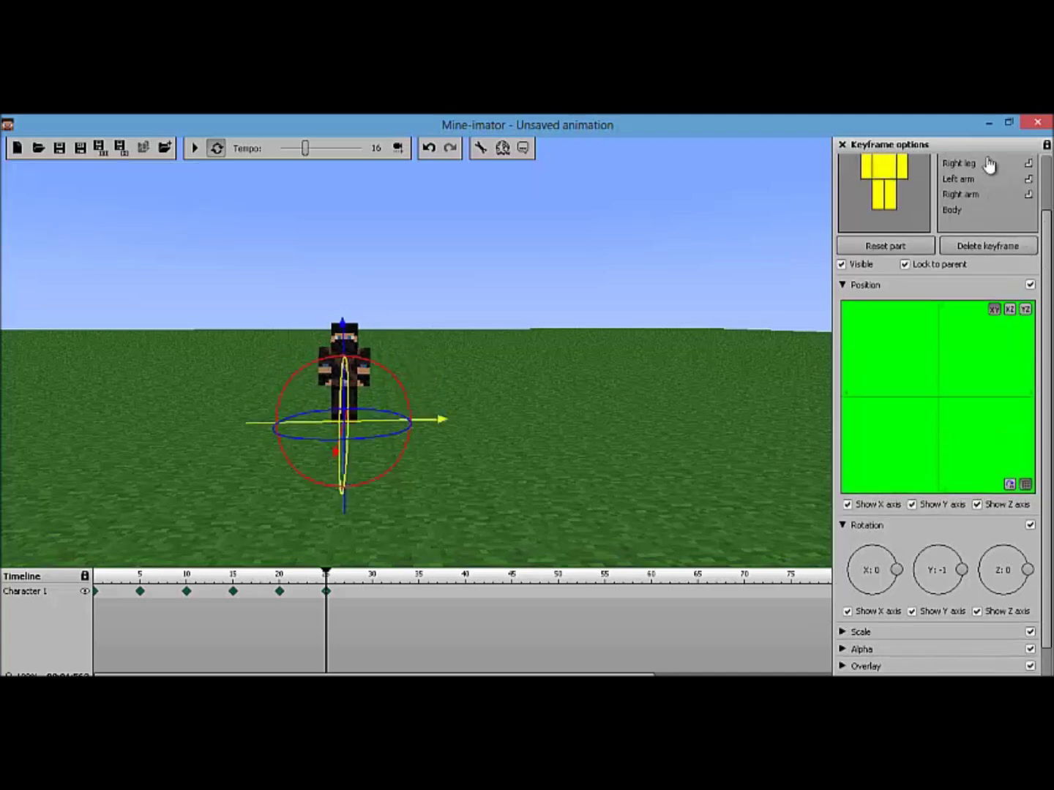
pyautogui.scroll(2, 1046, 219)
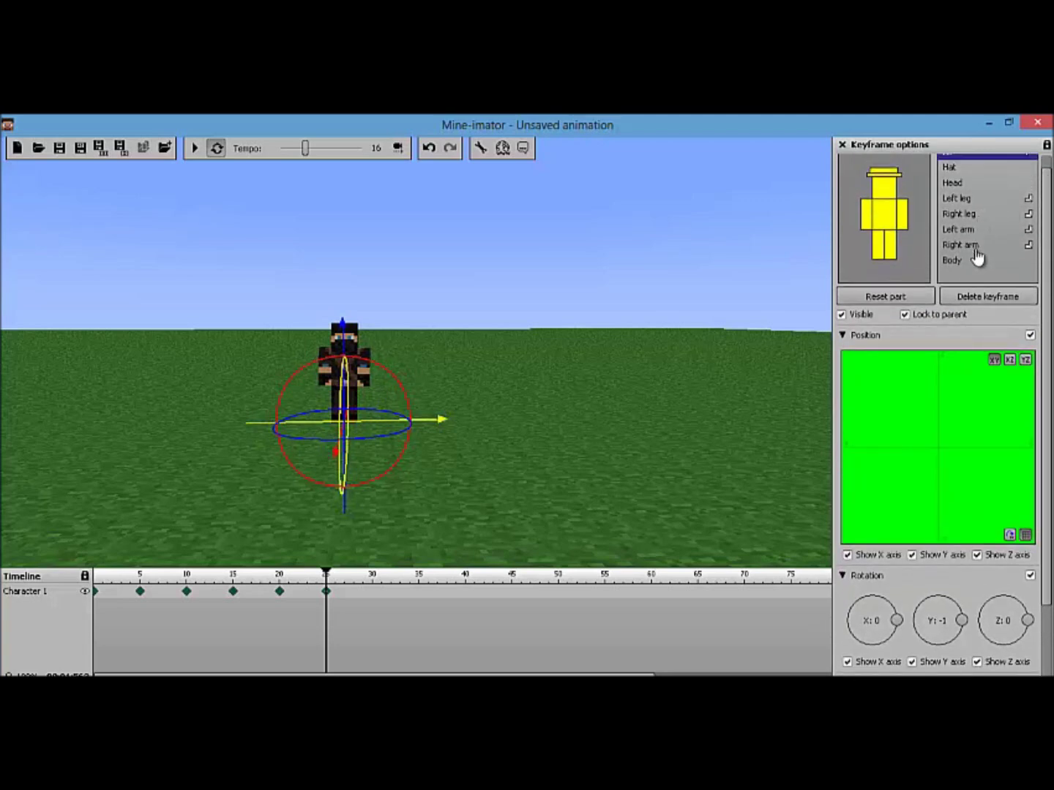
pyautogui.click(973, 246)
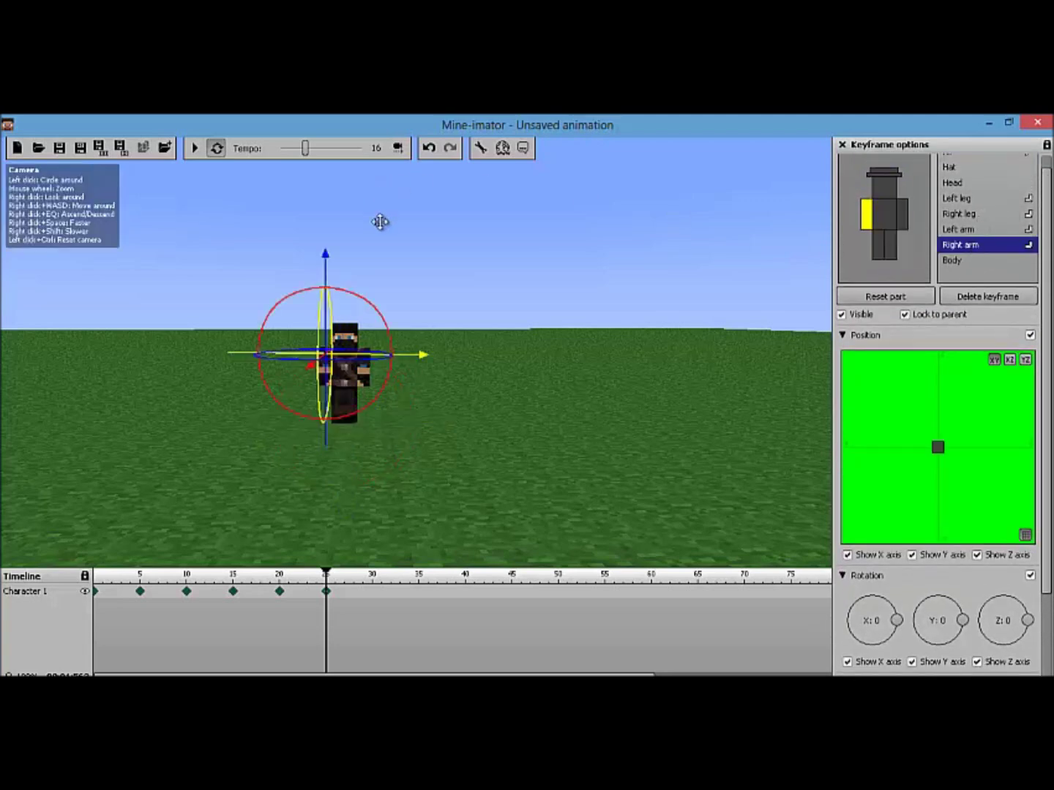
pyautogui.moveTo(347, 302); pyautogui.dragTo(380, 298)
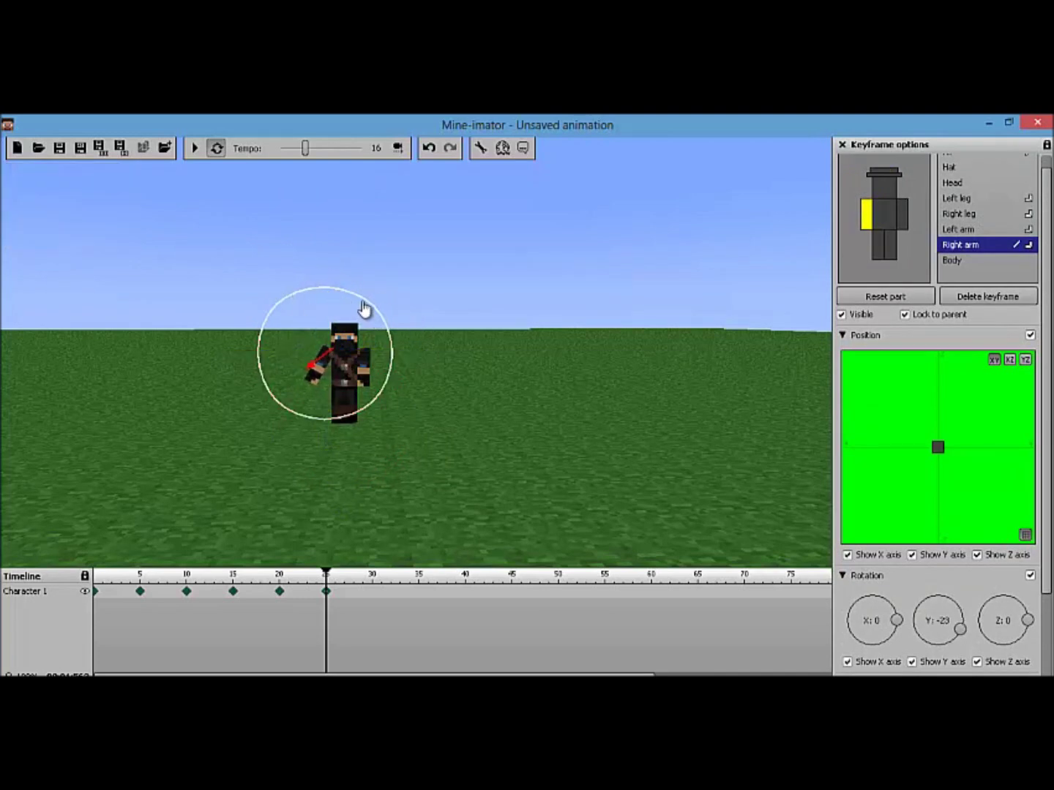
pyautogui.moveTo(368, 310); pyautogui.dragTo(369, 310)
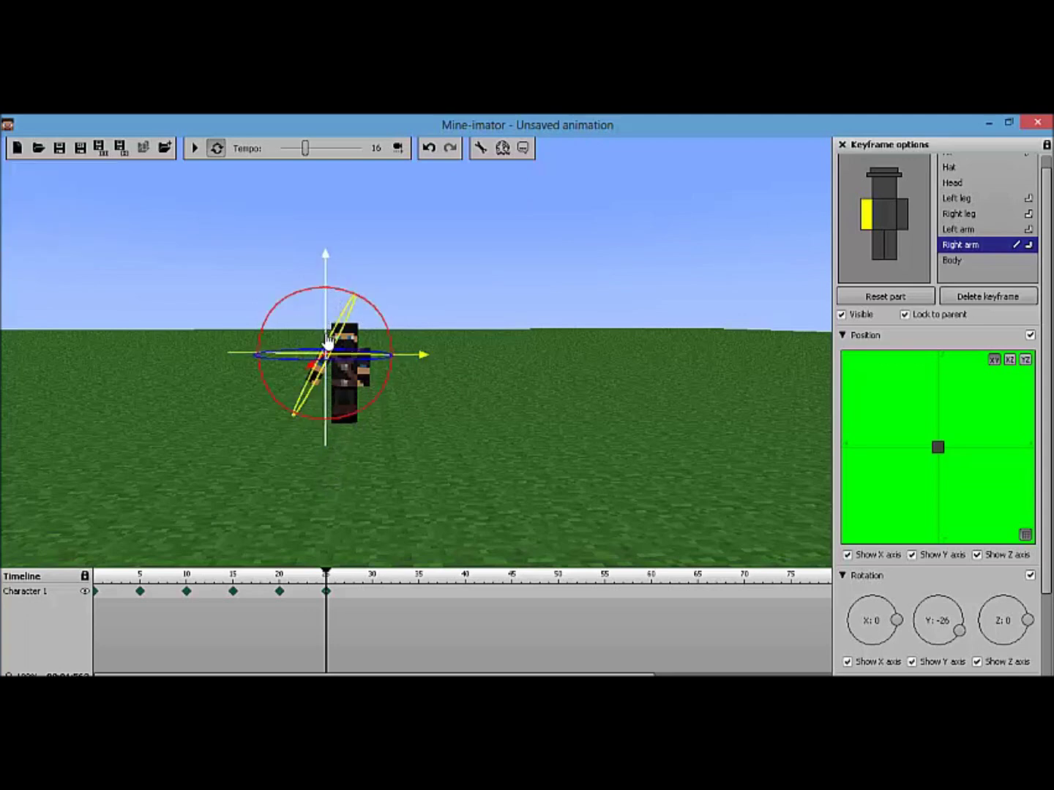
pyautogui.moveTo(278, 585); pyautogui.dragTo(84, 593)
pyautogui.click(194, 149)
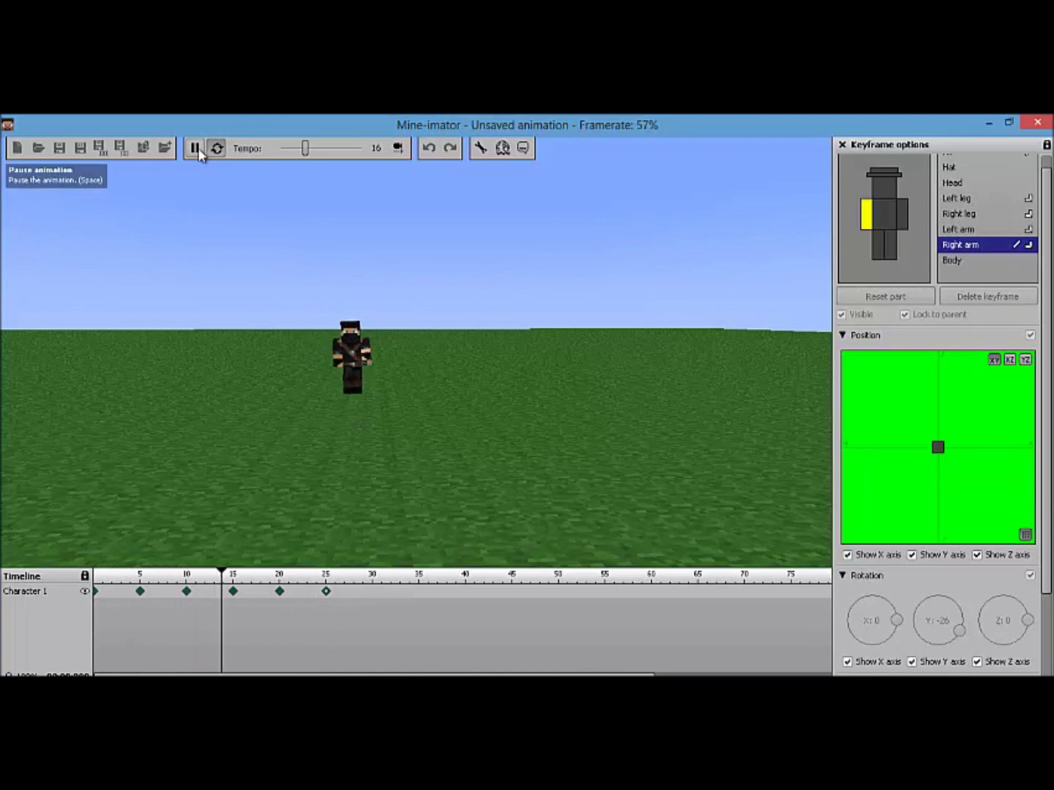
# - Pause the preview and reset the right arm to Y -2 at the frame-25 keyframe
pyautogui.click(197, 149)
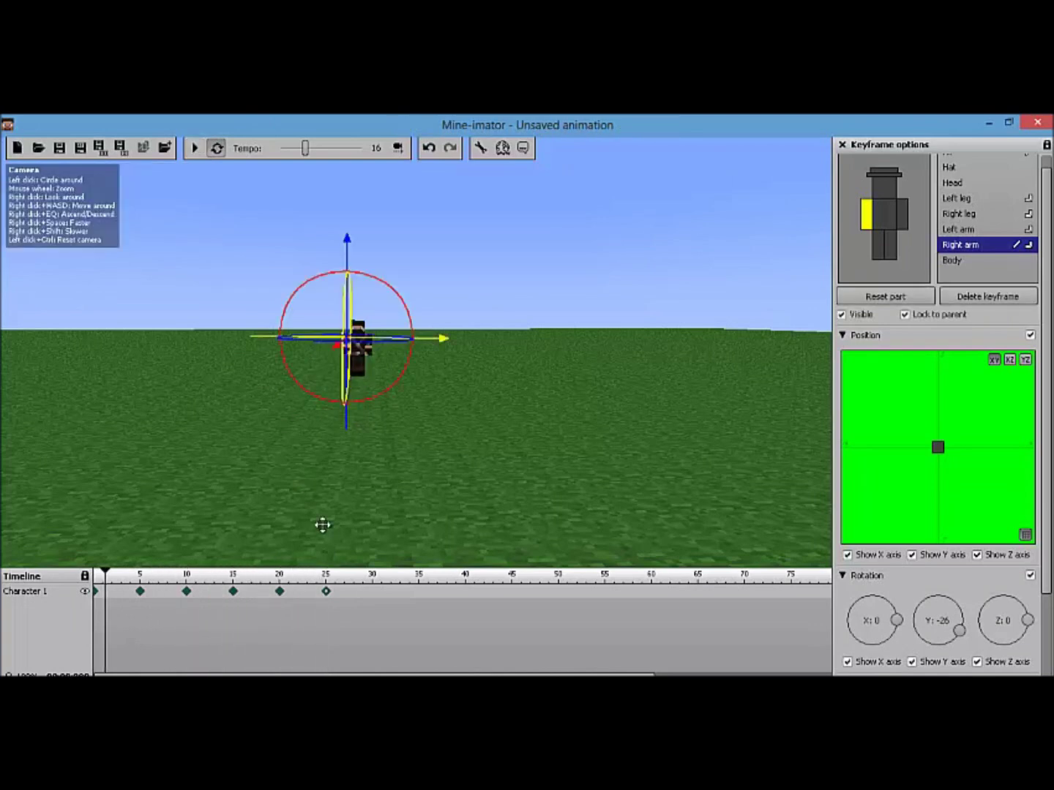
pyautogui.click(326, 602)
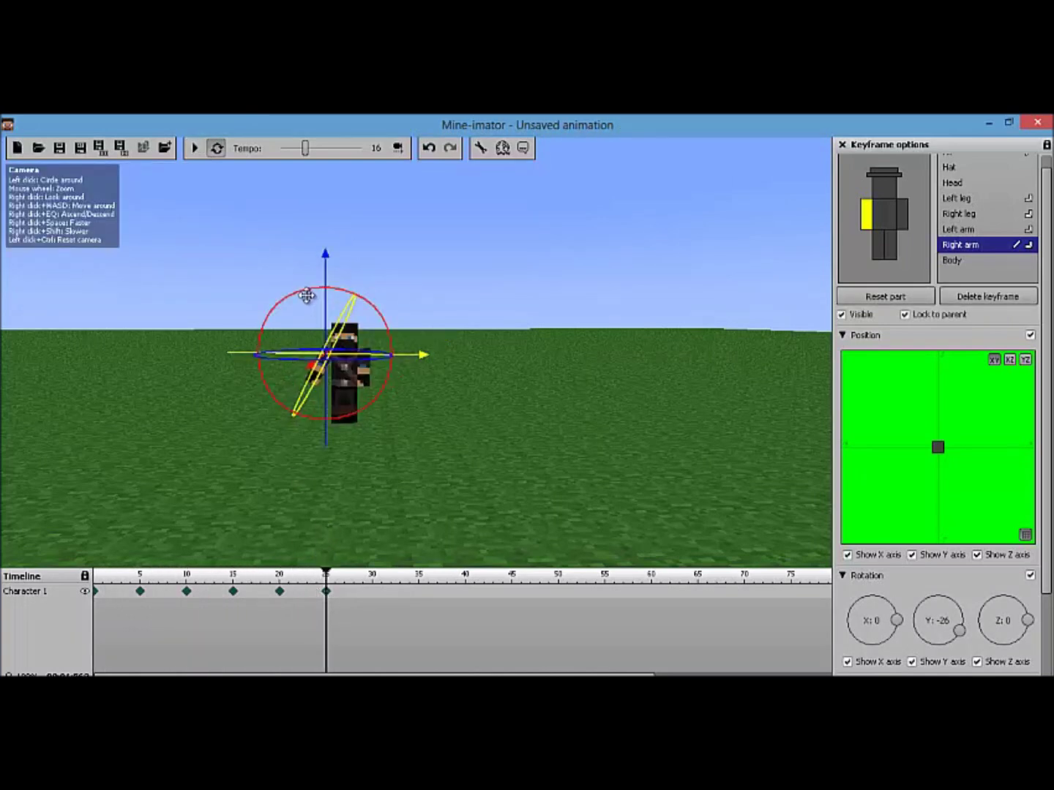
pyautogui.moveTo(306, 301); pyautogui.dragTo(278, 325)
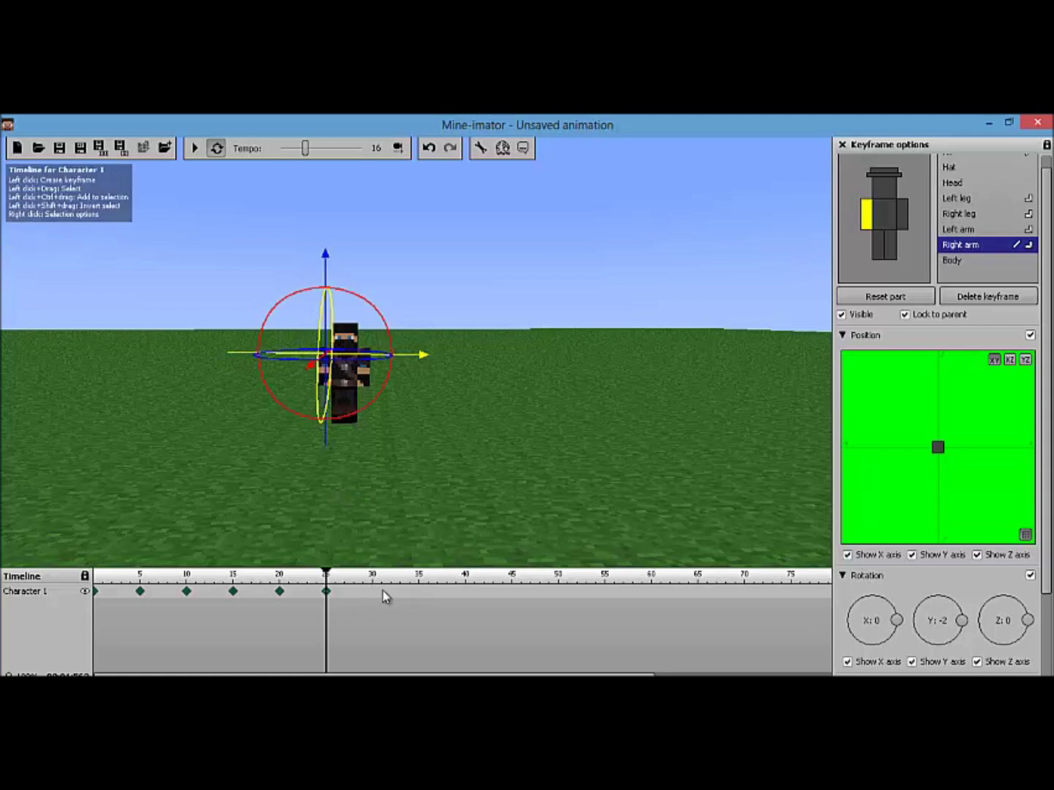
# - Keyframe the right arm at frames 27, 29, 30, 32, 33, 37 with Y -8, -13, -19, -10, -34, -31
pyautogui.click(345, 591)
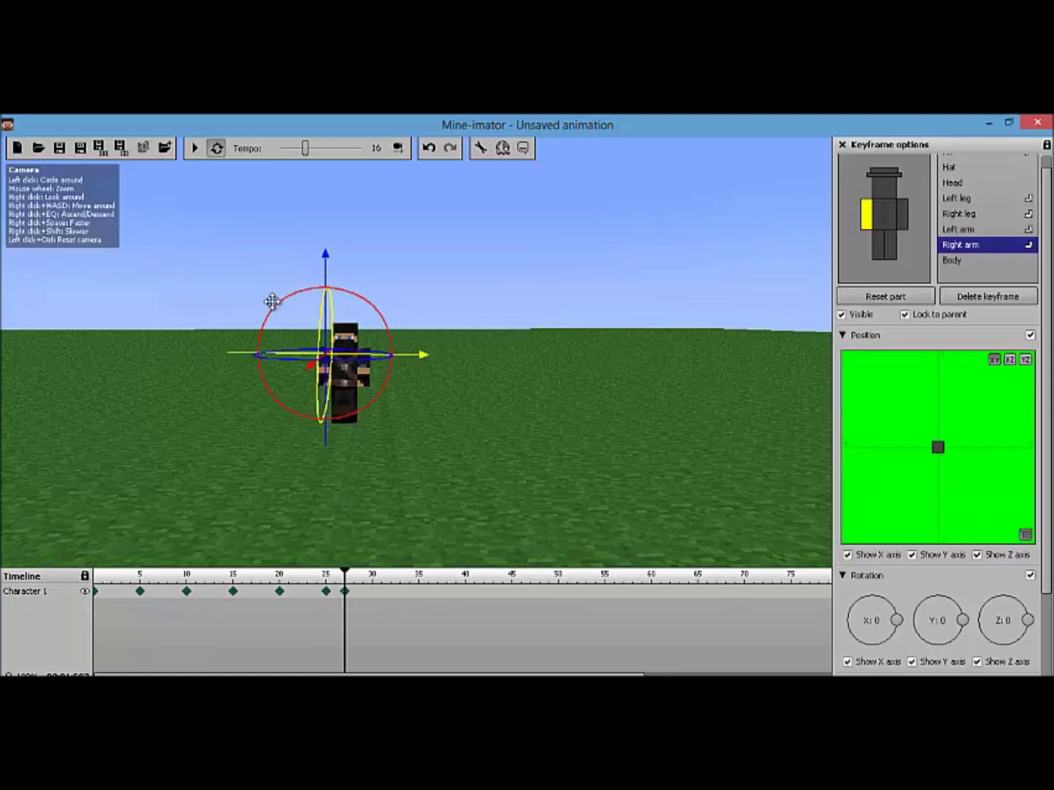
pyautogui.moveTo(282, 306); pyautogui.dragTo(300, 388)
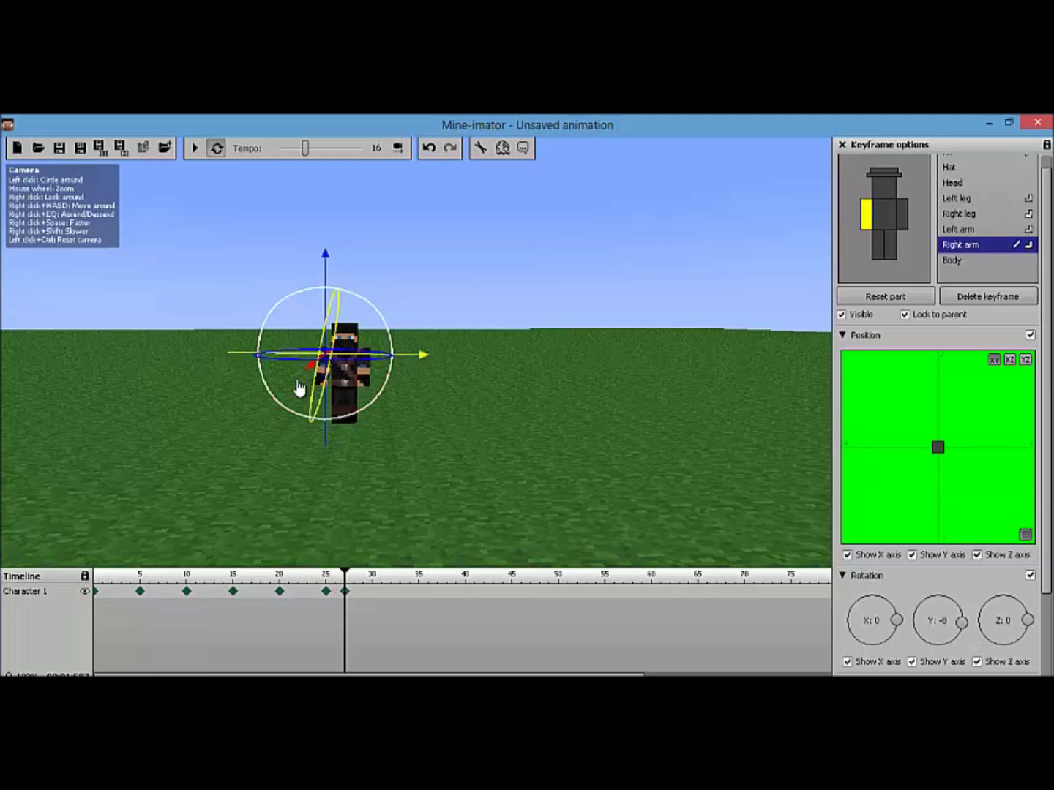
pyautogui.click(362, 592)
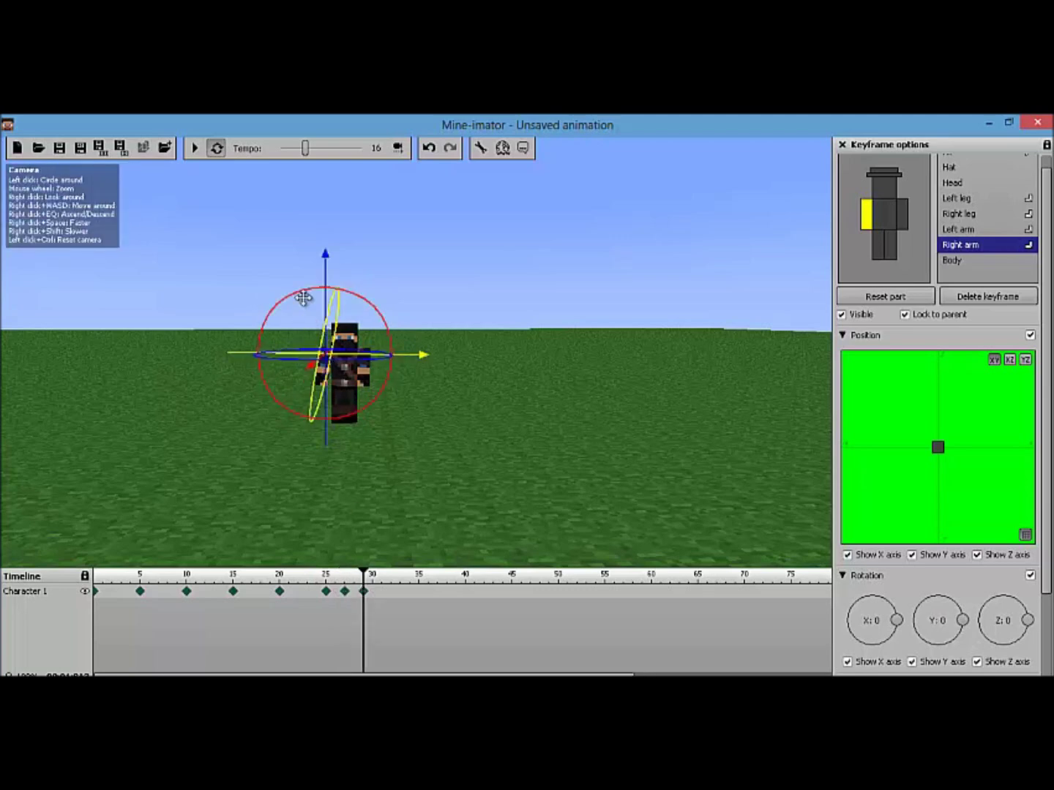
pyautogui.moveTo(303, 303); pyautogui.dragTo(319, 300)
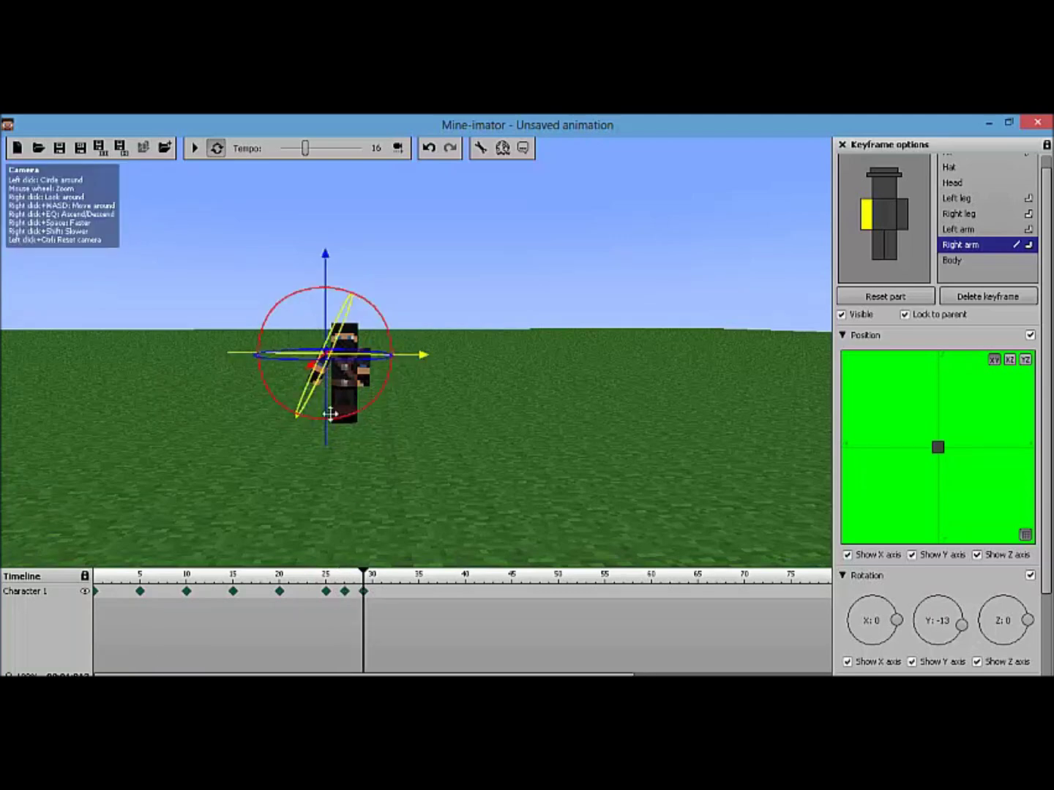
pyautogui.click(382, 593)
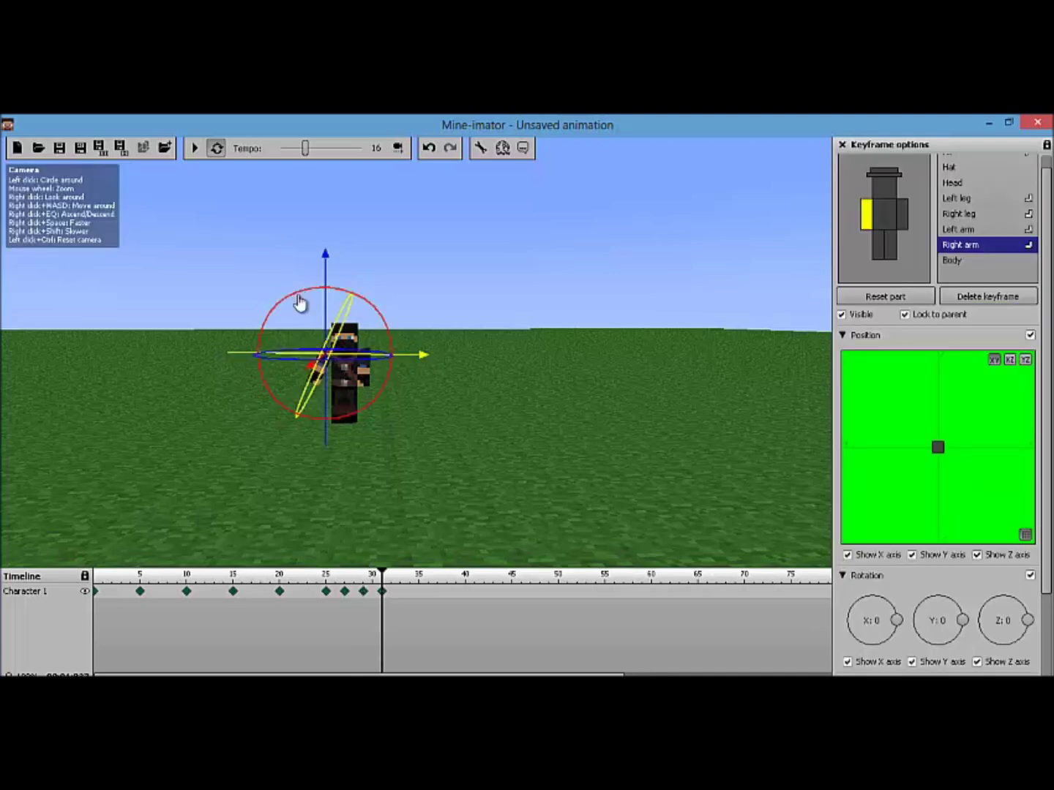
pyautogui.moveTo(306, 298); pyautogui.dragTo(314, 302)
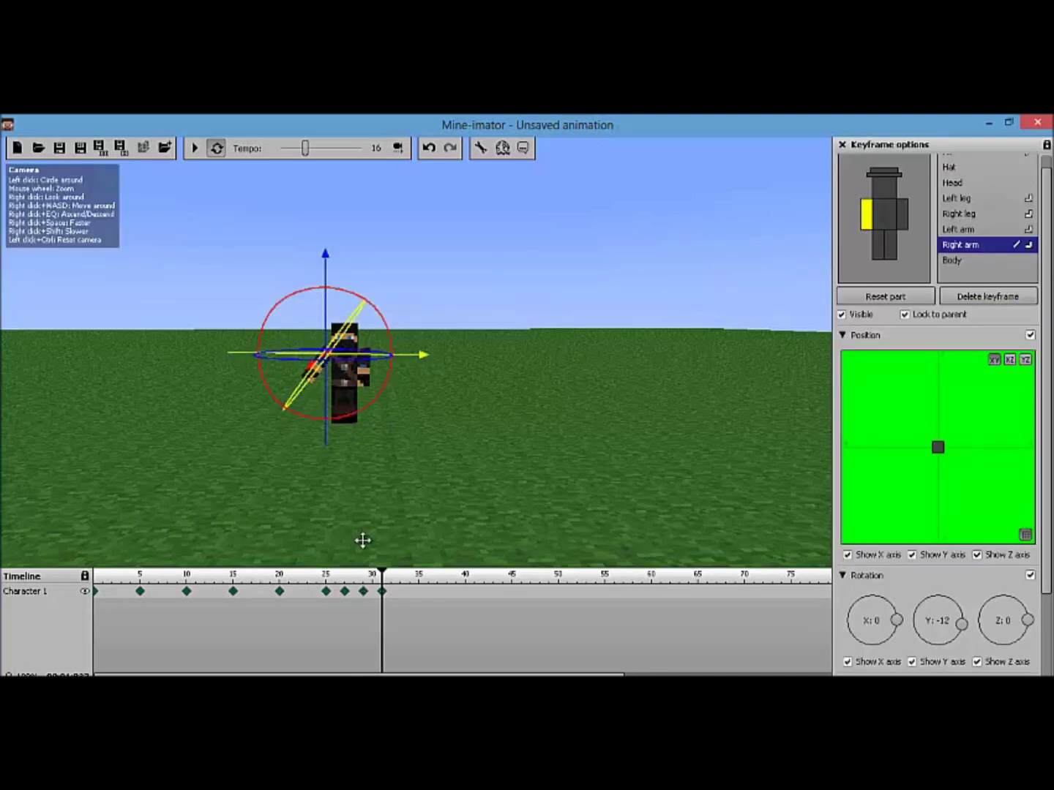
pyautogui.click(400, 591)
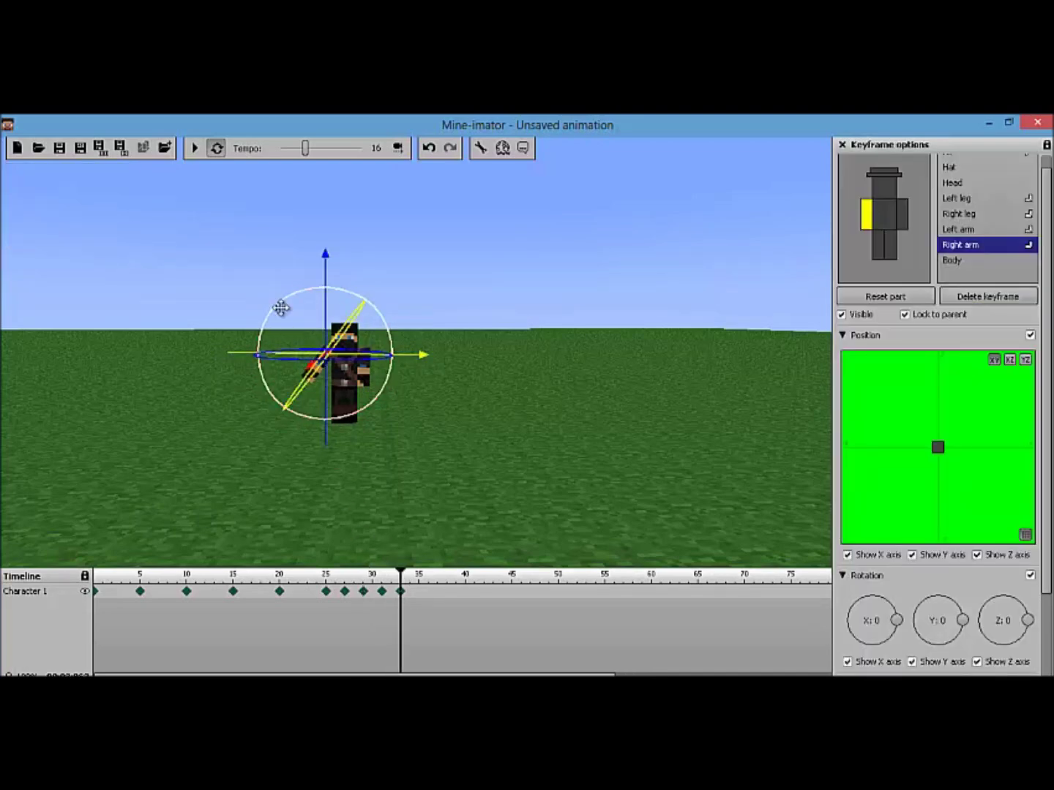
pyautogui.moveTo(279, 313)
pyautogui.mouseDown()
pyautogui.moveTo(302, 322)
pyautogui.moveTo(310, 311)
pyautogui.mouseUp()
pyautogui.click(417, 591)
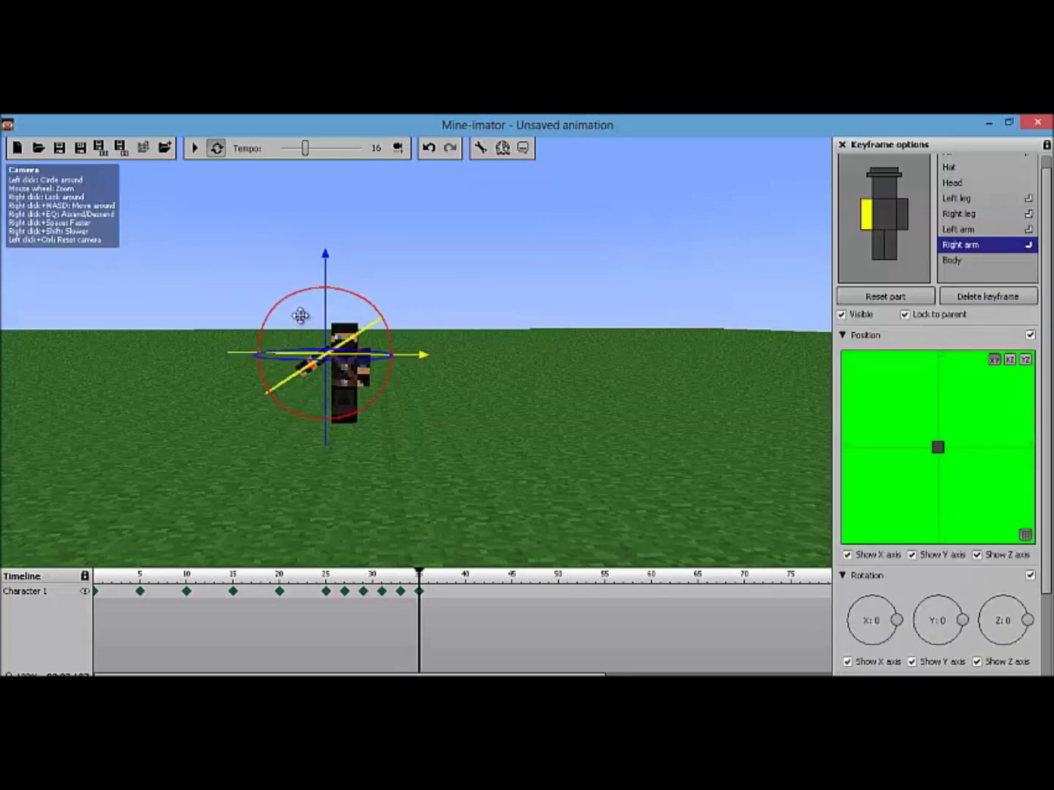
pyautogui.moveTo(294, 306); pyautogui.dragTo(330, 303)
pyautogui.click(438, 592)
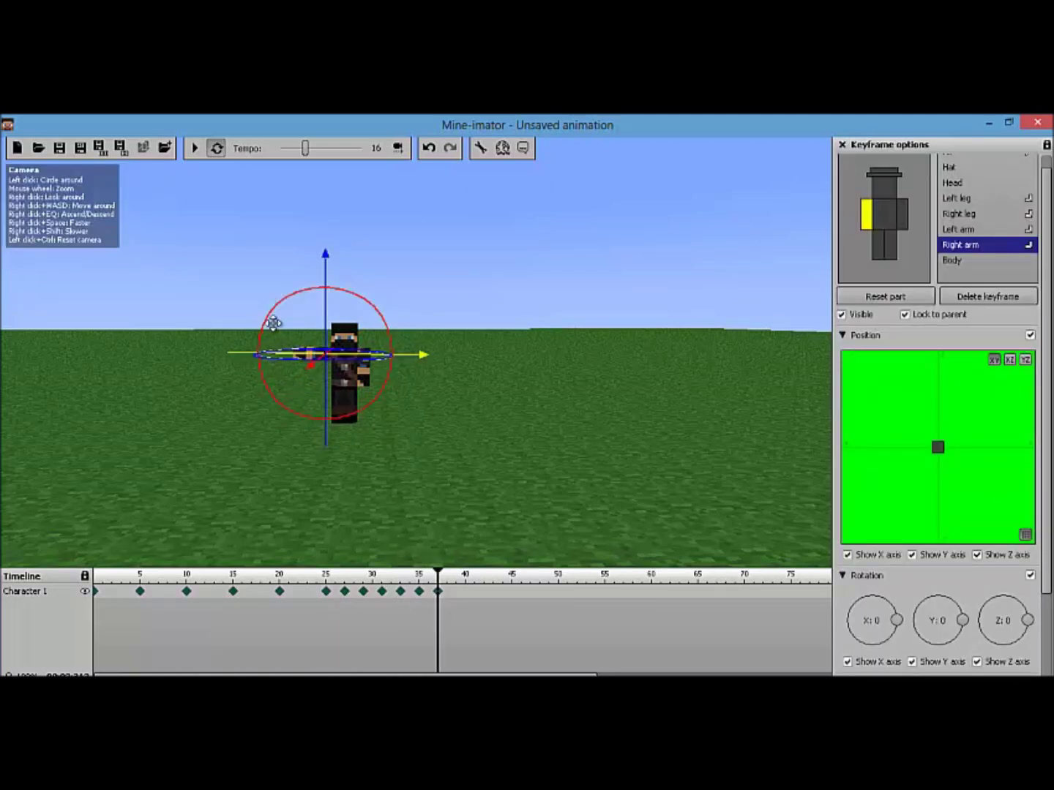
pyautogui.moveTo(270, 321); pyautogui.dragTo(307, 333)
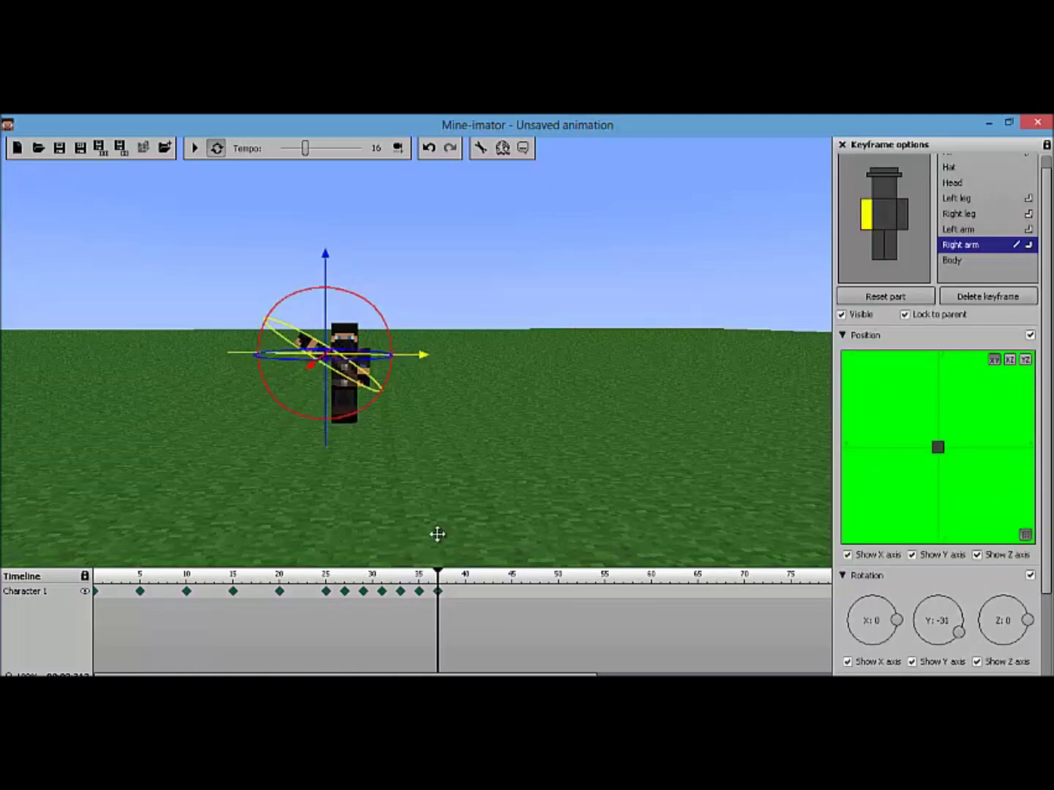
# - Keyframe the right arm at frames 39, 41 and 42 with Y -30, 34 and -27
pyautogui.click(457, 594)
pyautogui.moveTo(298, 286); pyautogui.dragTo(331, 300)
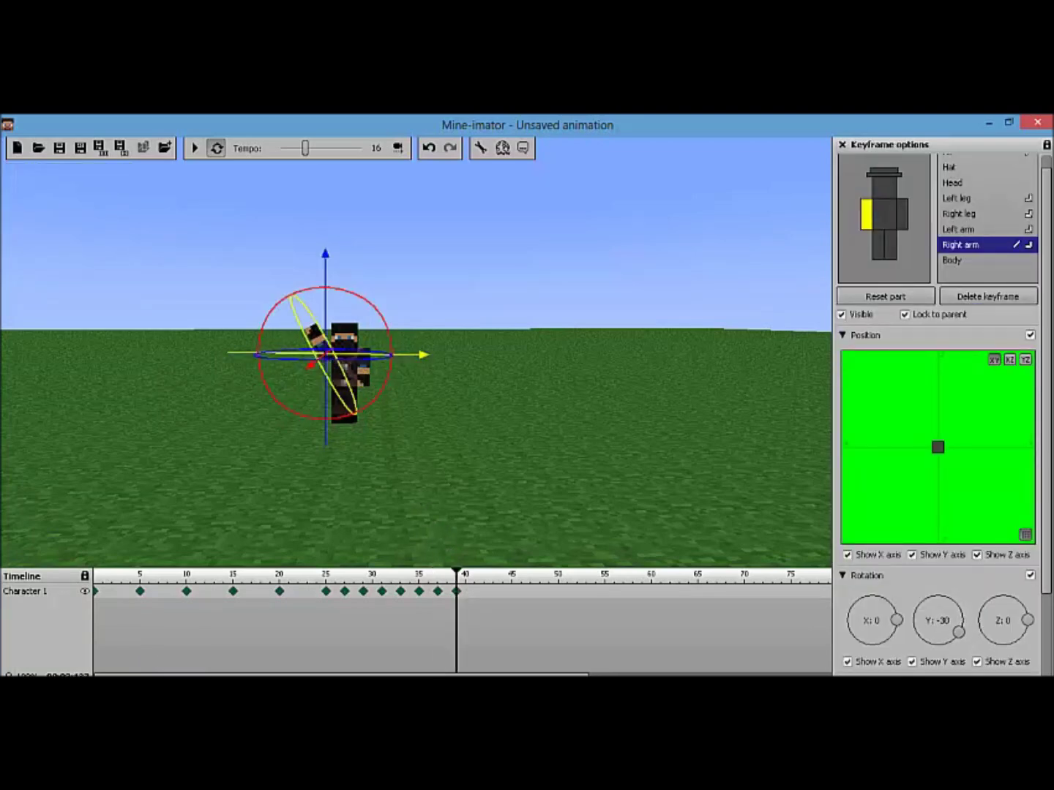
pyautogui.click(474, 594)
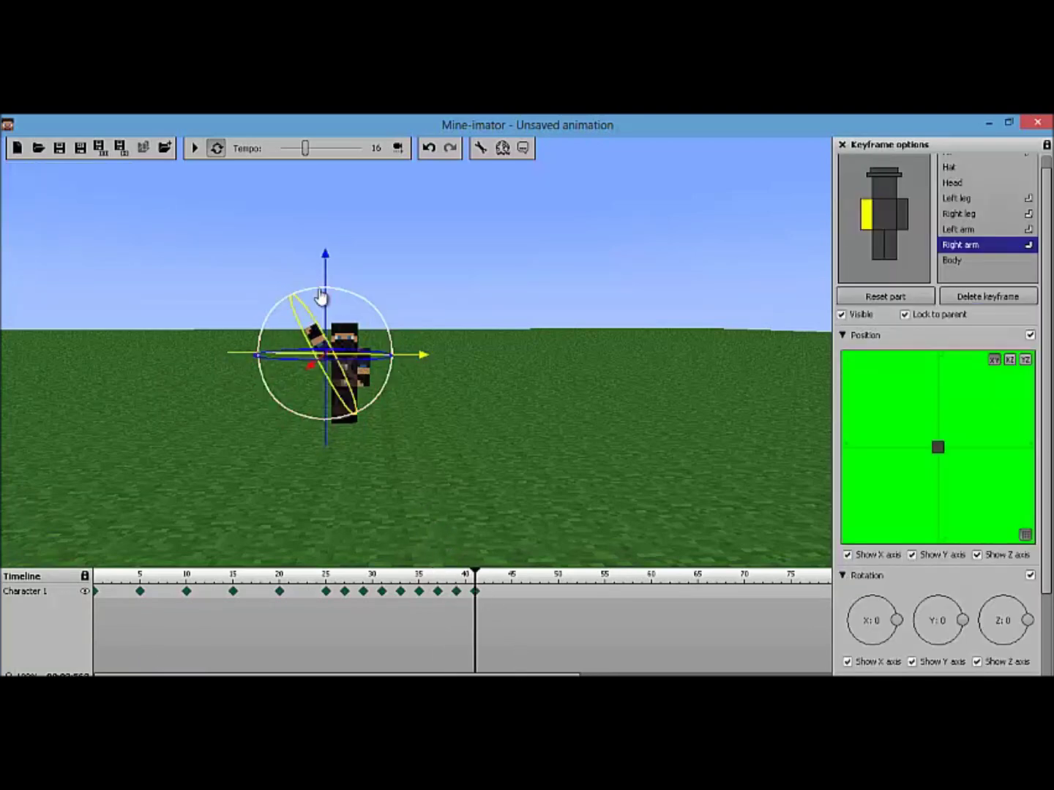
pyautogui.moveTo(306, 296); pyautogui.dragTo(265, 316)
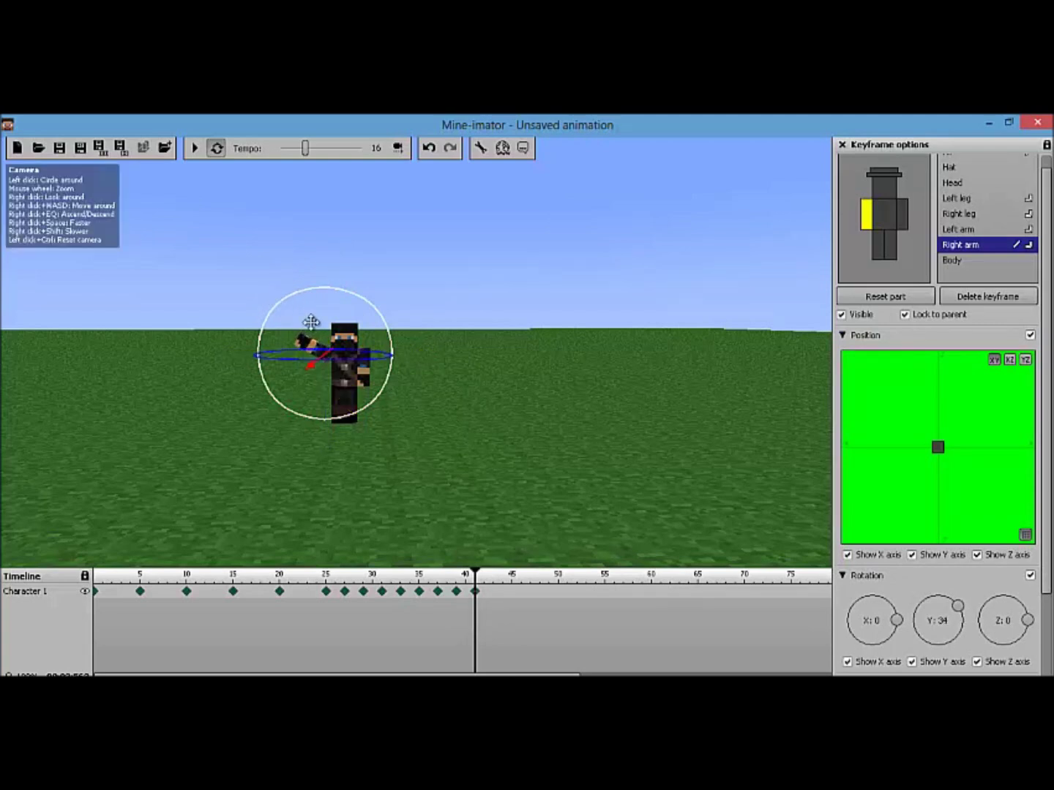
pyautogui.click(491, 600)
pyautogui.click(493, 592)
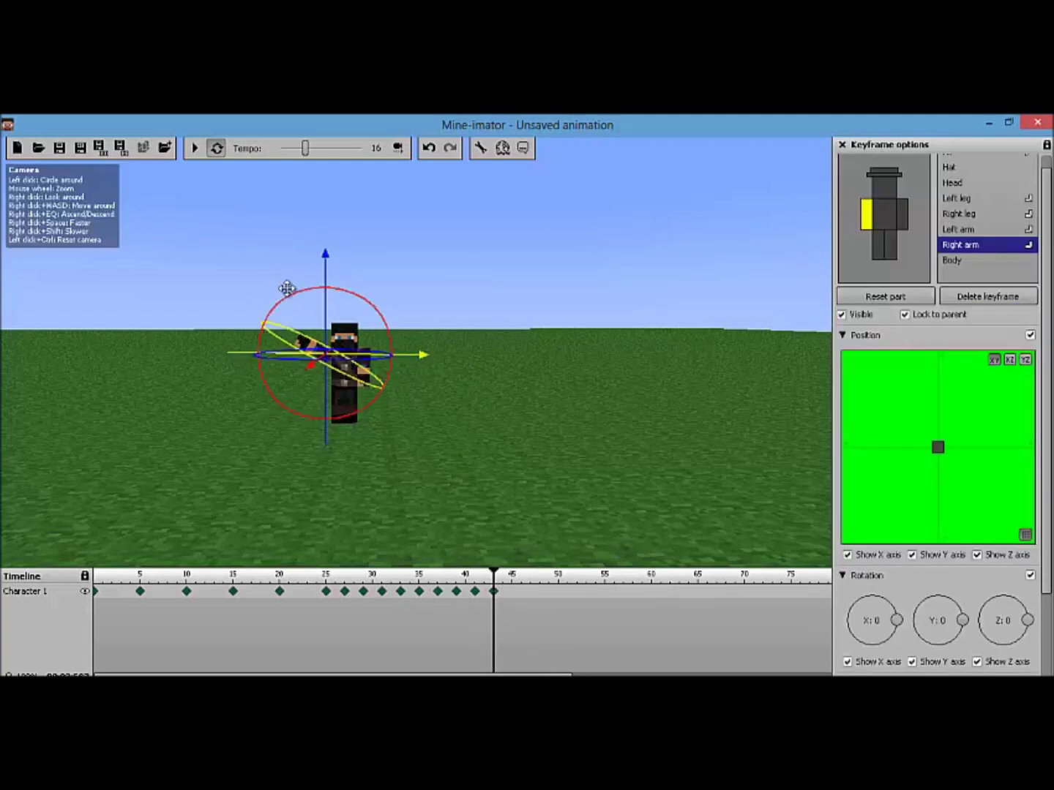
pyautogui.moveTo(289, 308); pyautogui.dragTo(320, 300)
# - Keyframe the right arm at frames 44, 47 and 49 with Y 70, -37 and 65
pyautogui.click(513, 591)
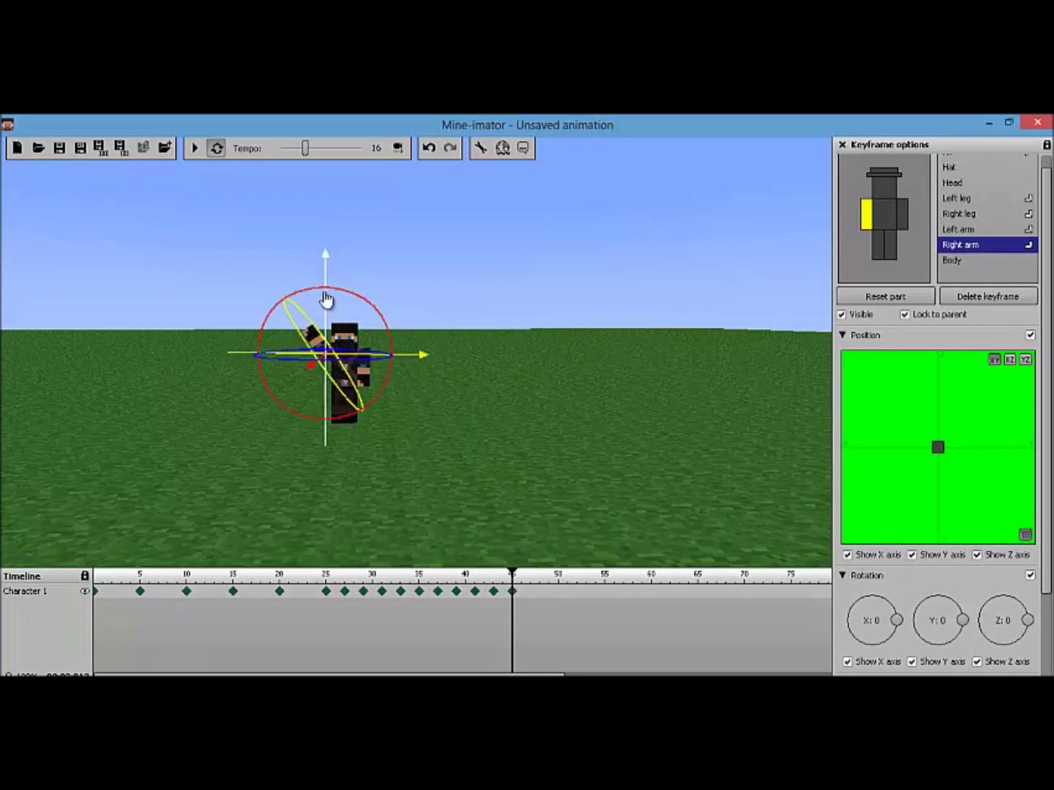
pyautogui.moveTo(313, 293)
pyautogui.mouseDown()
pyautogui.moveTo(266, 304)
pyautogui.moveTo(244, 351)
pyautogui.moveTo(244, 327)
pyautogui.moveTo(272, 322)
pyautogui.mouseUp()
pyautogui.click(530, 593)
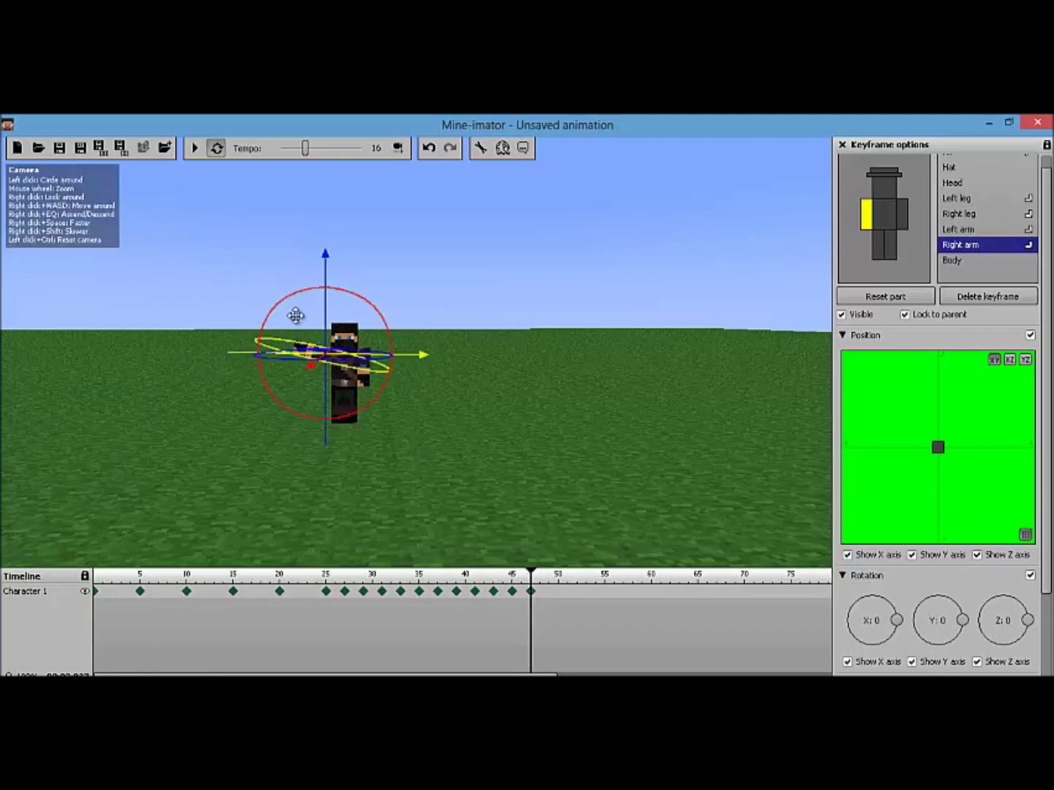
pyautogui.moveTo(306, 306)
pyautogui.mouseDown()
pyautogui.moveTo(353, 298)
pyautogui.moveTo(333, 296)
pyautogui.moveTo(262, 385)
pyautogui.moveTo(306, 426)
pyautogui.moveTo(296, 426)
pyautogui.mouseUp()
pyautogui.click(551, 595)
pyautogui.click(312, 296)
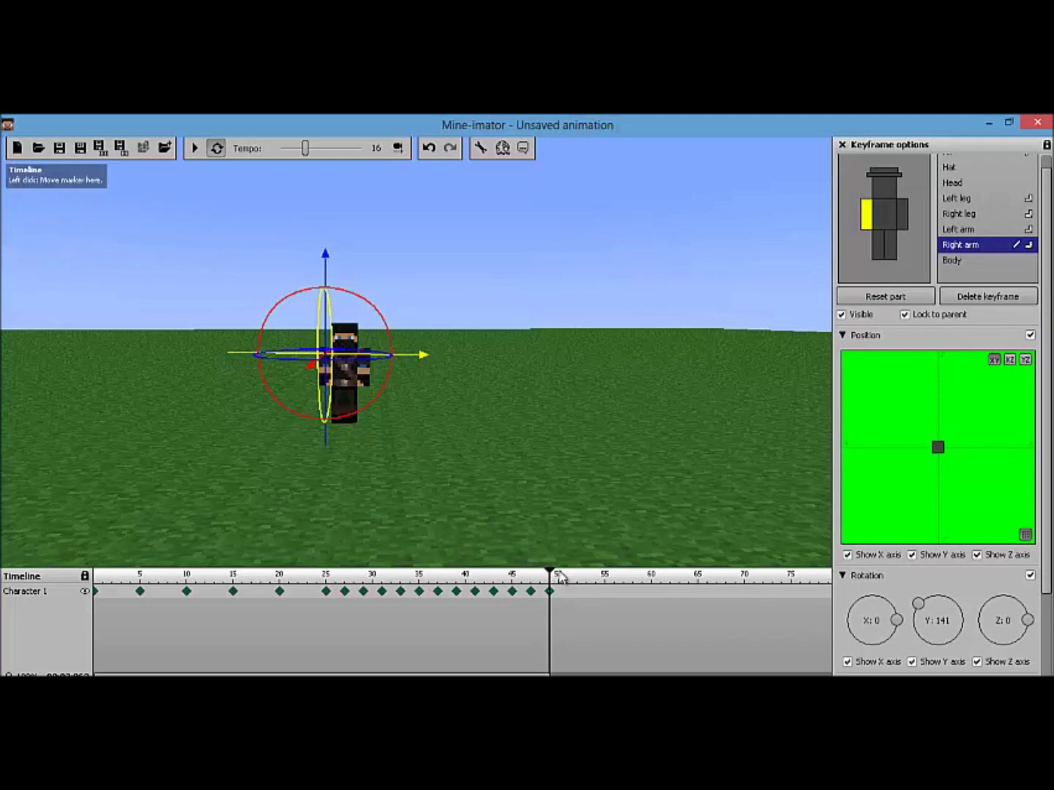
# - Play the animation once from frame 0 with looping off, then pause it
pyautogui.moveTo(547, 568)
pyautogui.mouseDown()
pyautogui.moveTo(211, 557)
pyautogui.moveTo(12, 536)
pyautogui.mouseUp()
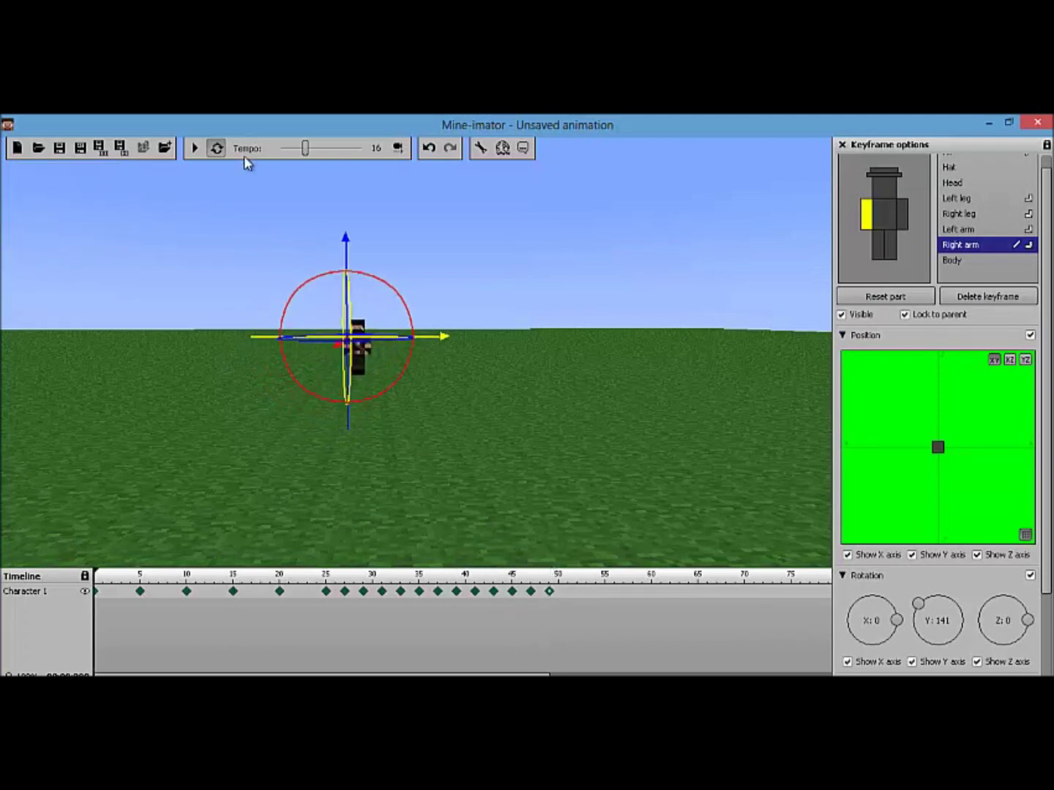
pyautogui.click(196, 149)
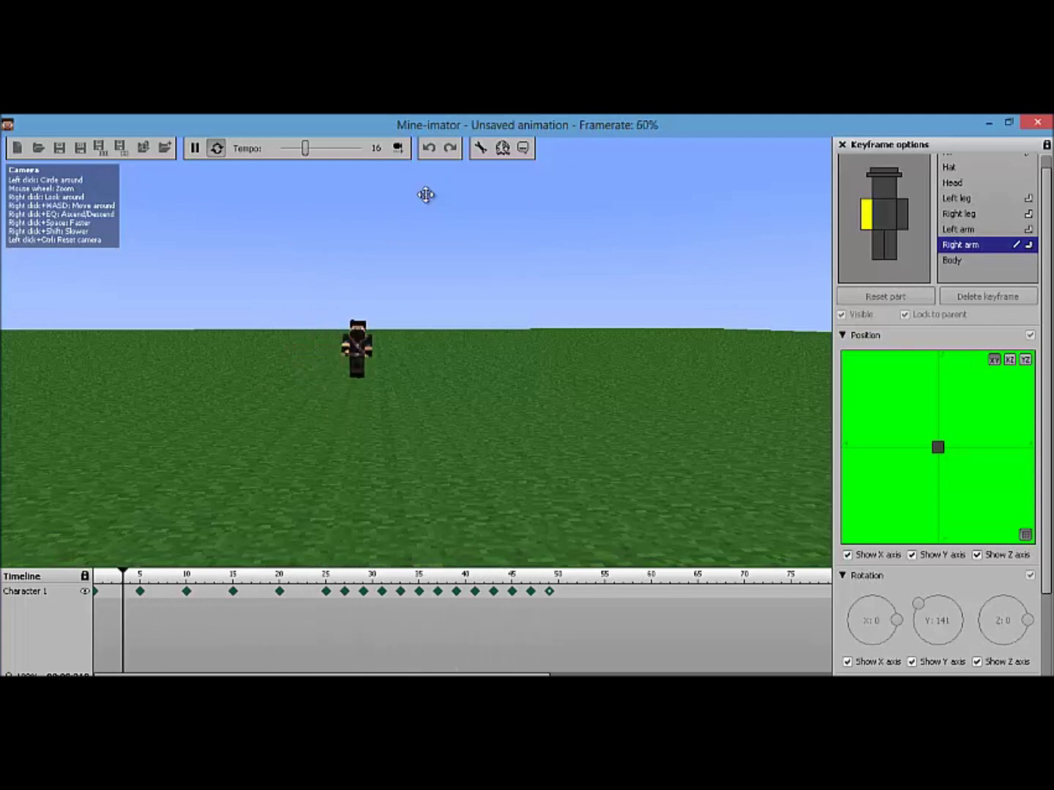
pyautogui.click(216, 149)
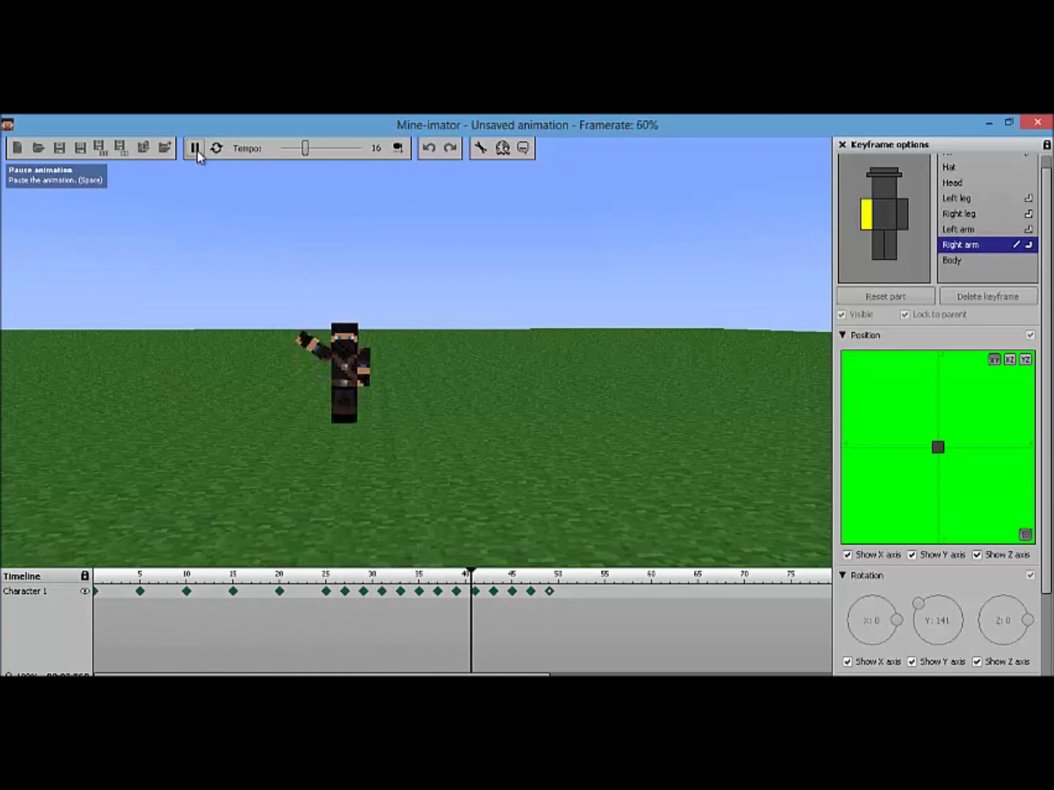
pyautogui.click(196, 148)
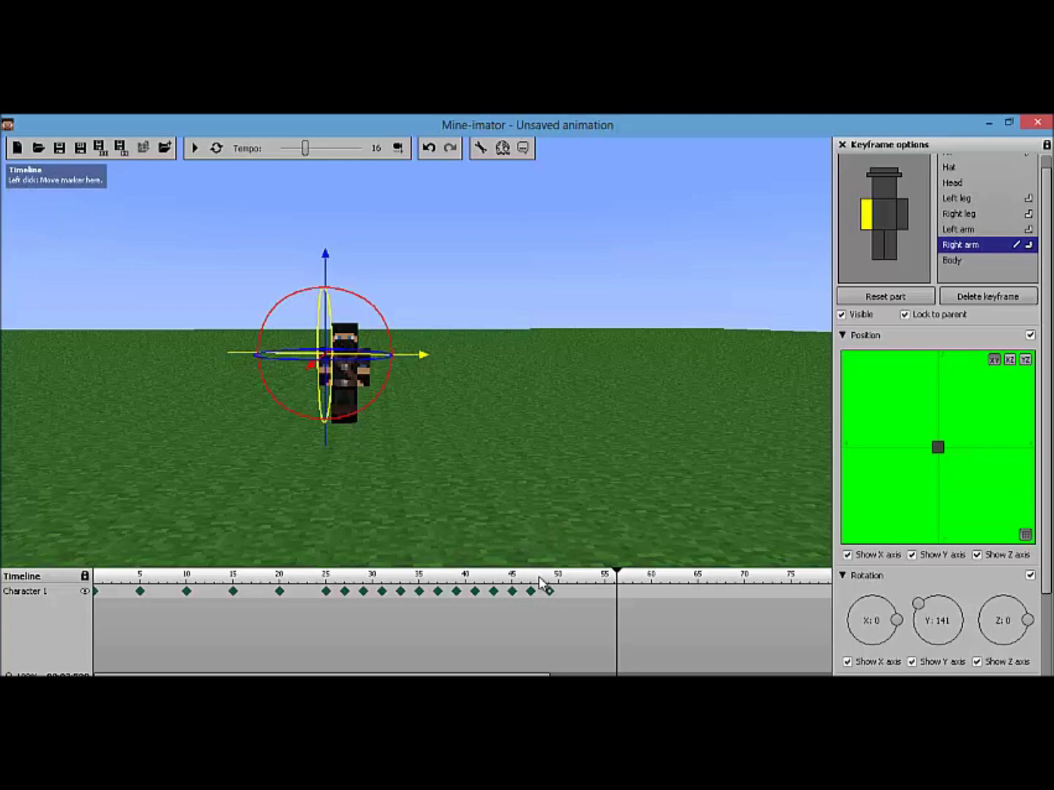
# - Add Right arm keyframes at frames 55 and 59 that lower the arm after the wave
pyautogui.moveTo(608, 573); pyautogui.dragTo(559, 573)
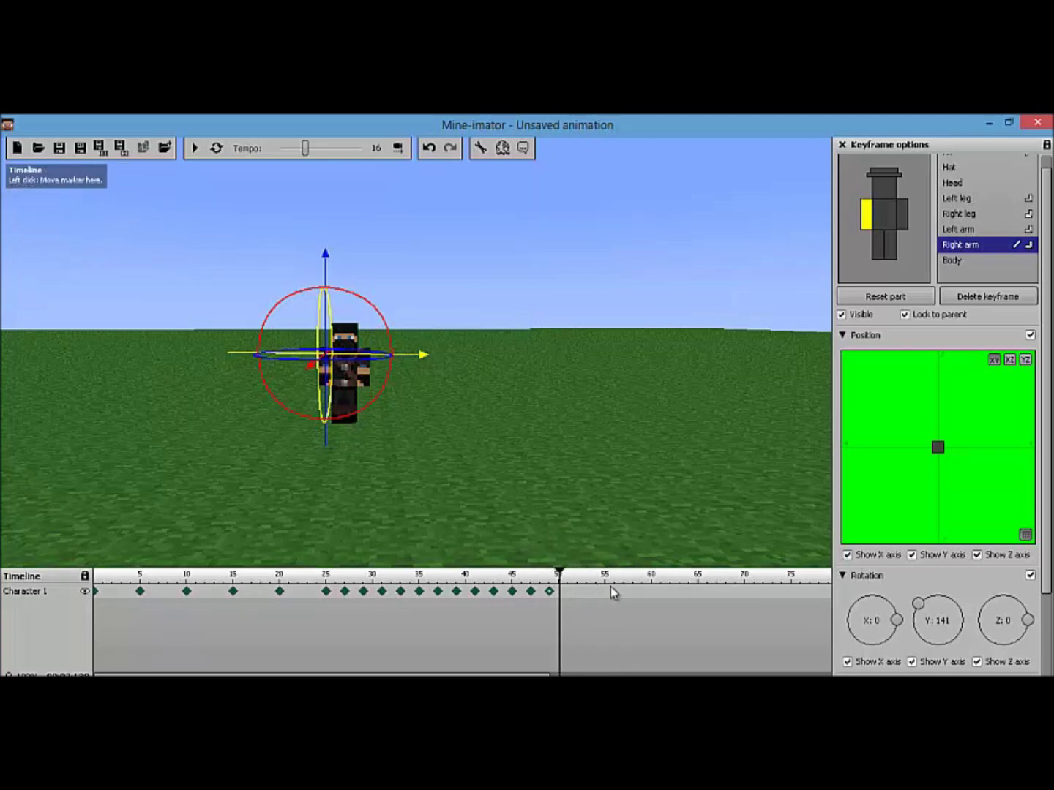
pyautogui.click(605, 591)
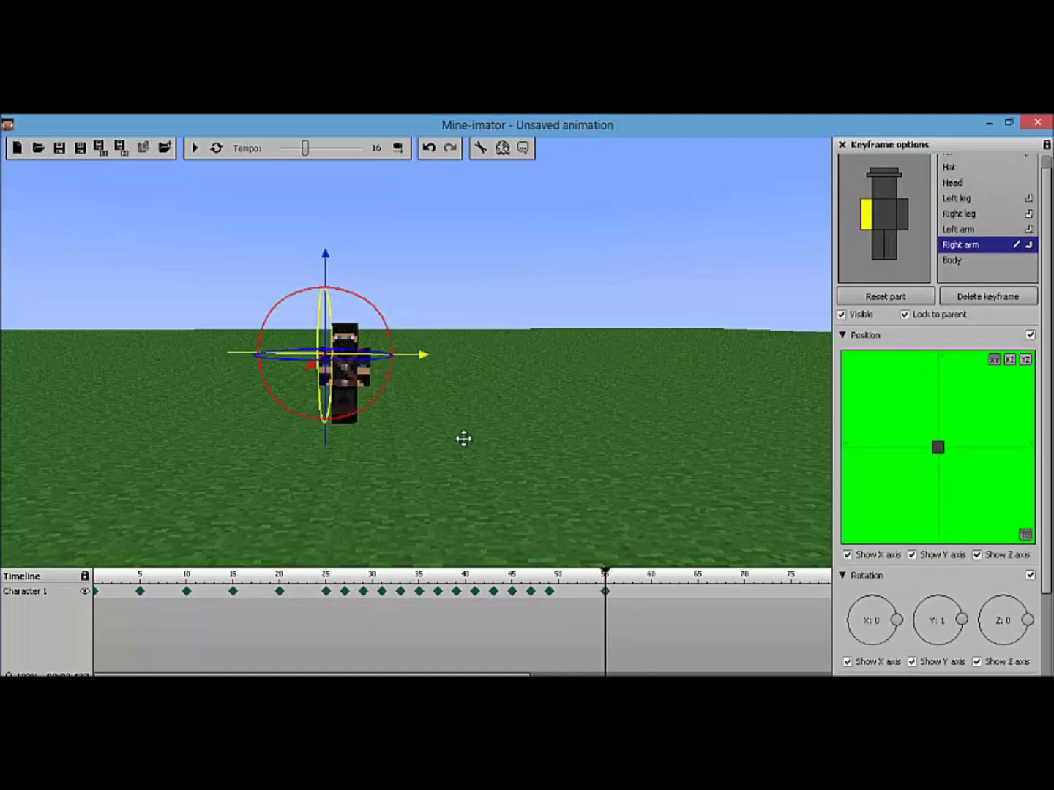
pyautogui.click(642, 593)
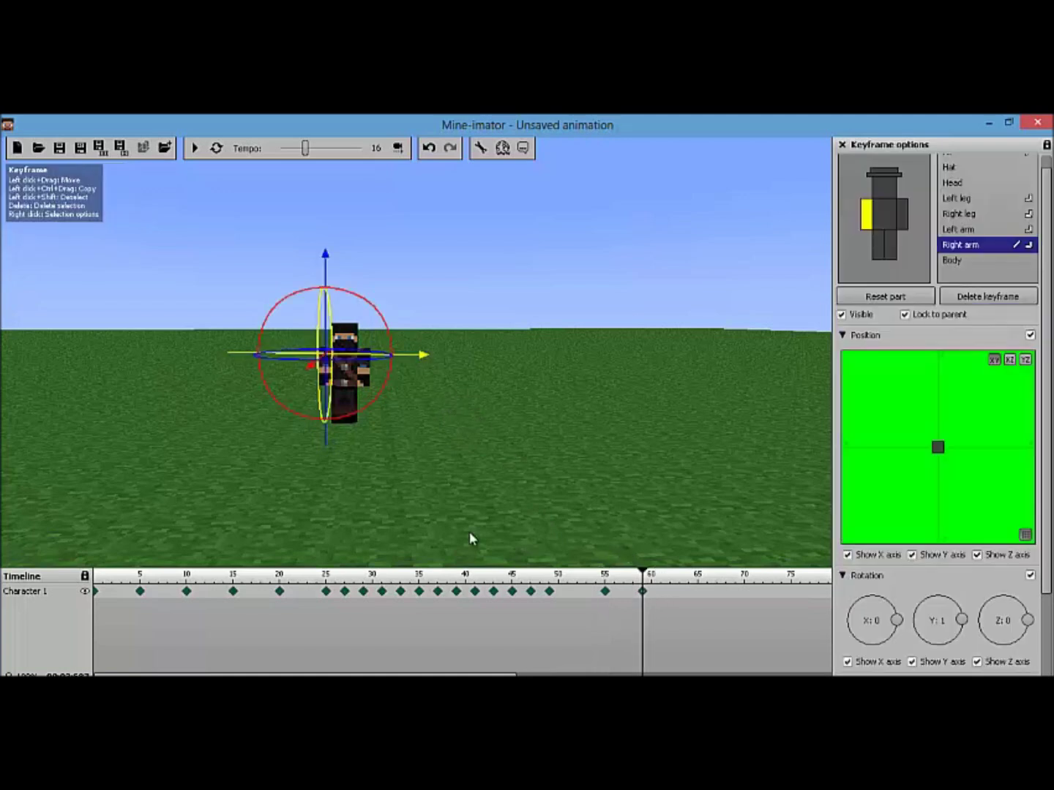
# - Play the animation to check the new keyframes, then rewind to frame 0
pyautogui.click(195, 148)
pyautogui.press('space')
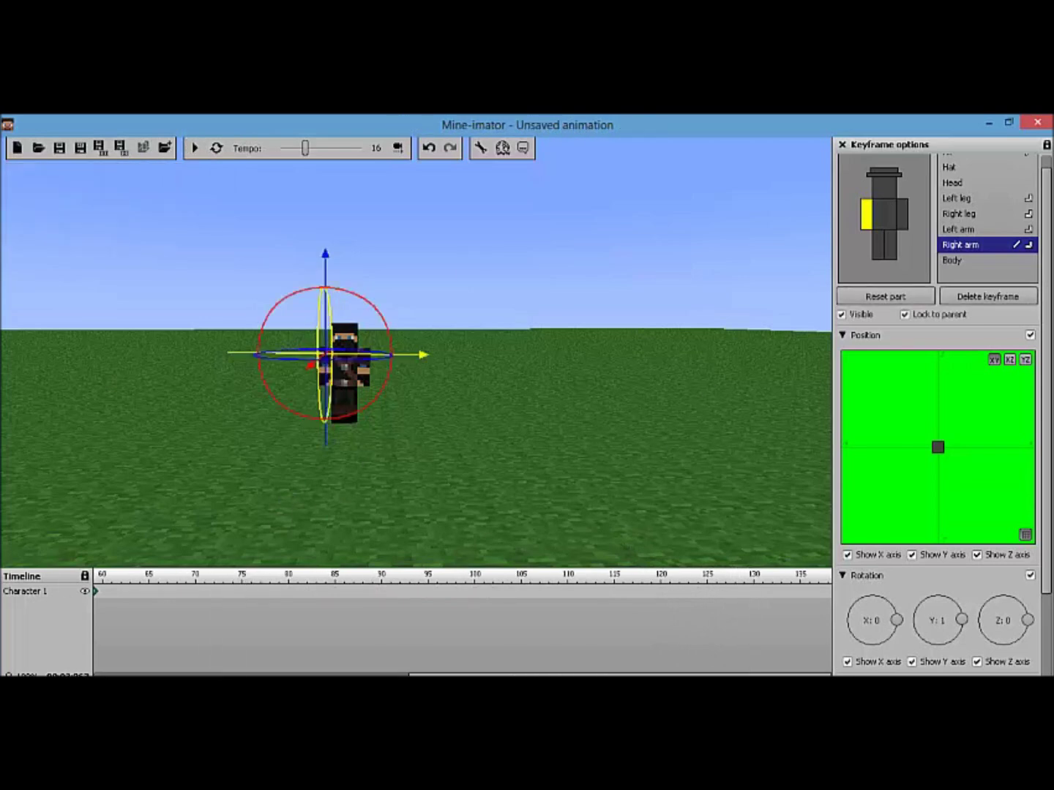
pyautogui.scroll(5, 110, 655)
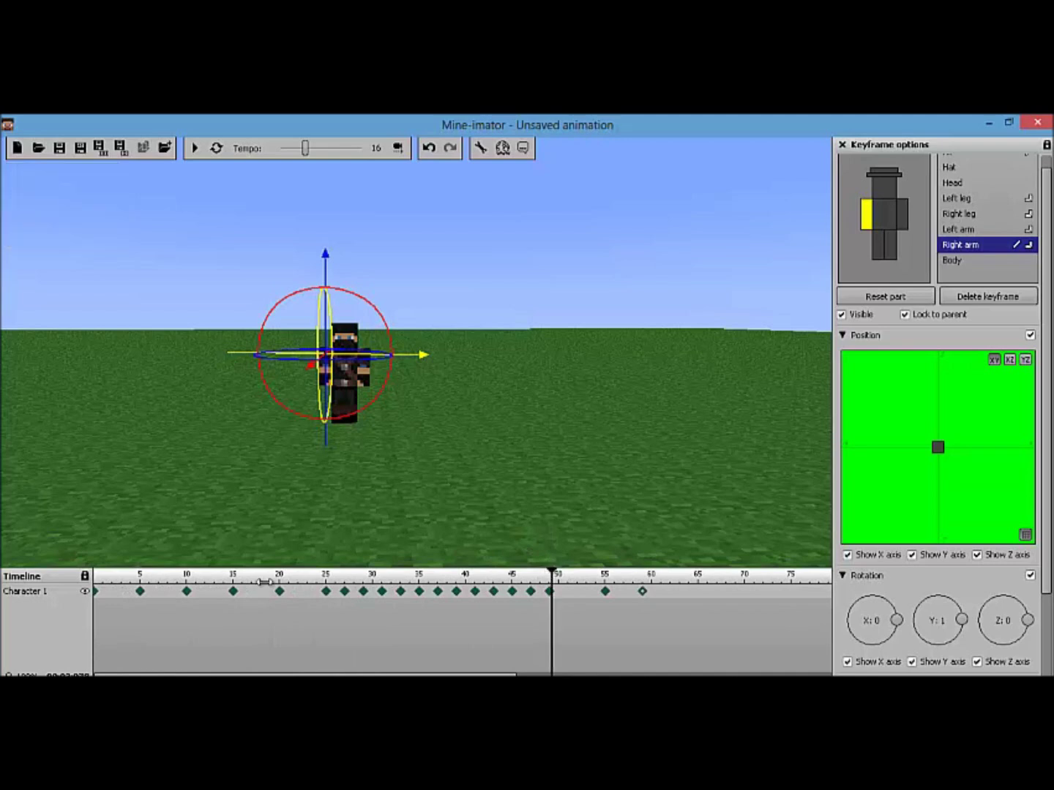
pyautogui.moveTo(553, 569); pyautogui.dragTo(96, 574)
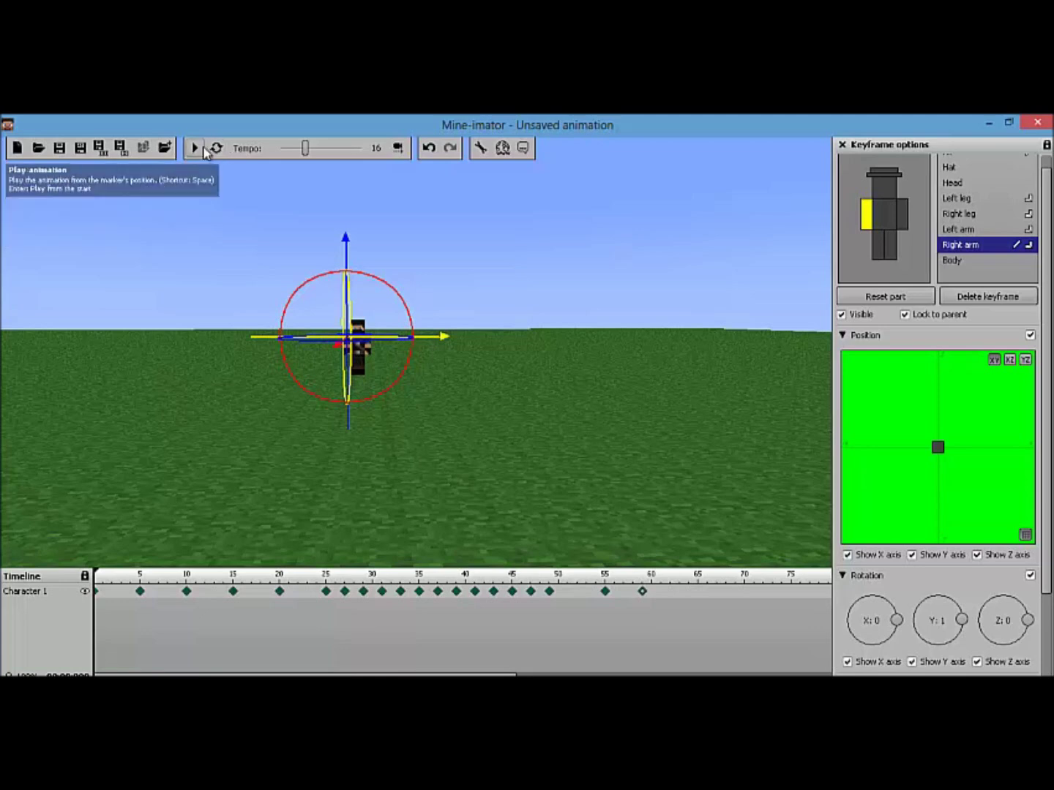
pyautogui.click(196, 149)
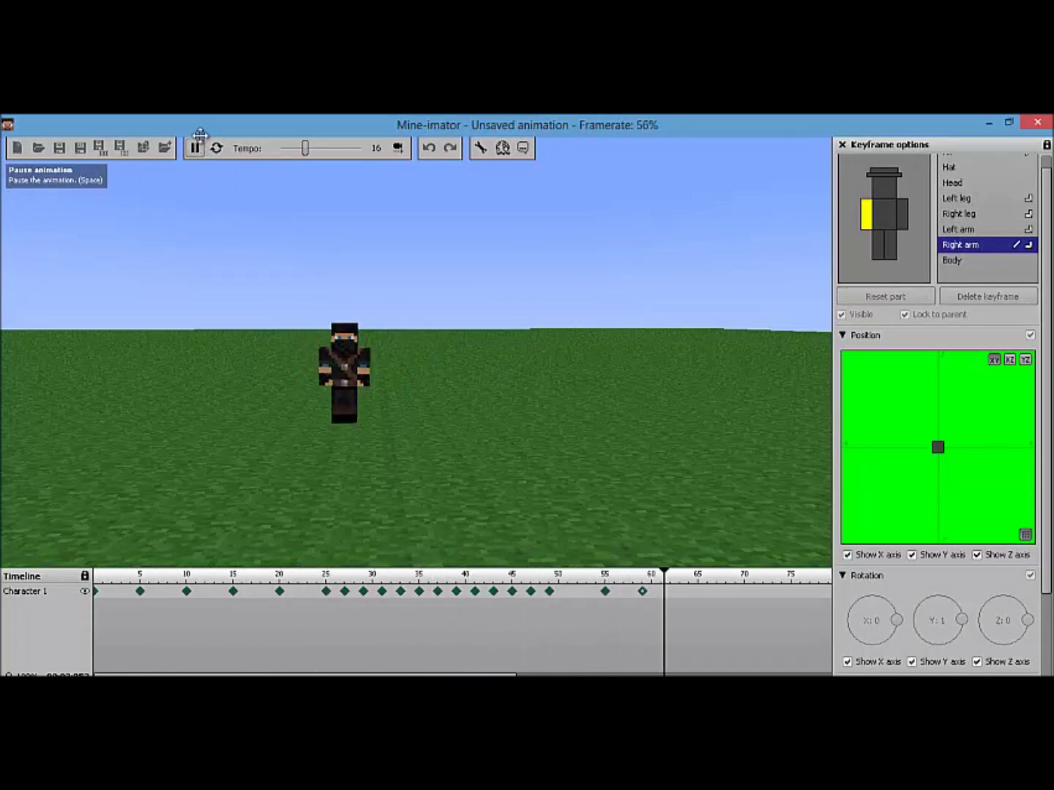
pyautogui.click(195, 148)
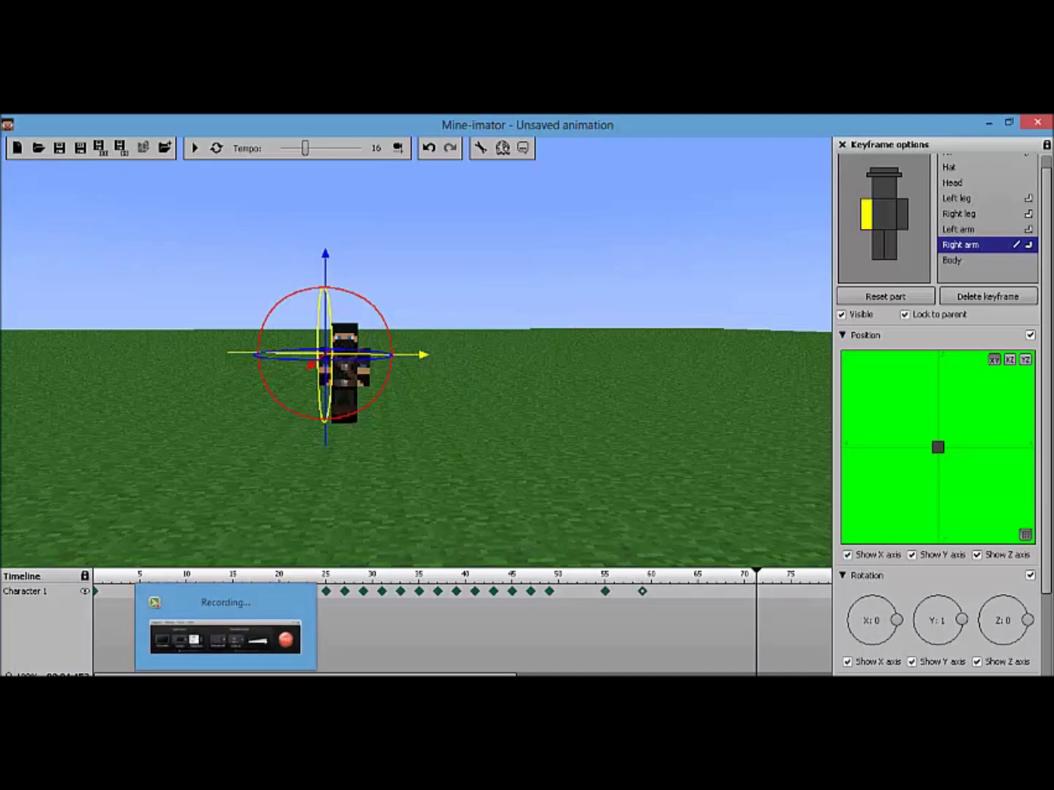
# - Start the movie export by first saving the animation project on the Desktop, named with 'youtube' and 'intro'
pyautogui.click(885, 684)
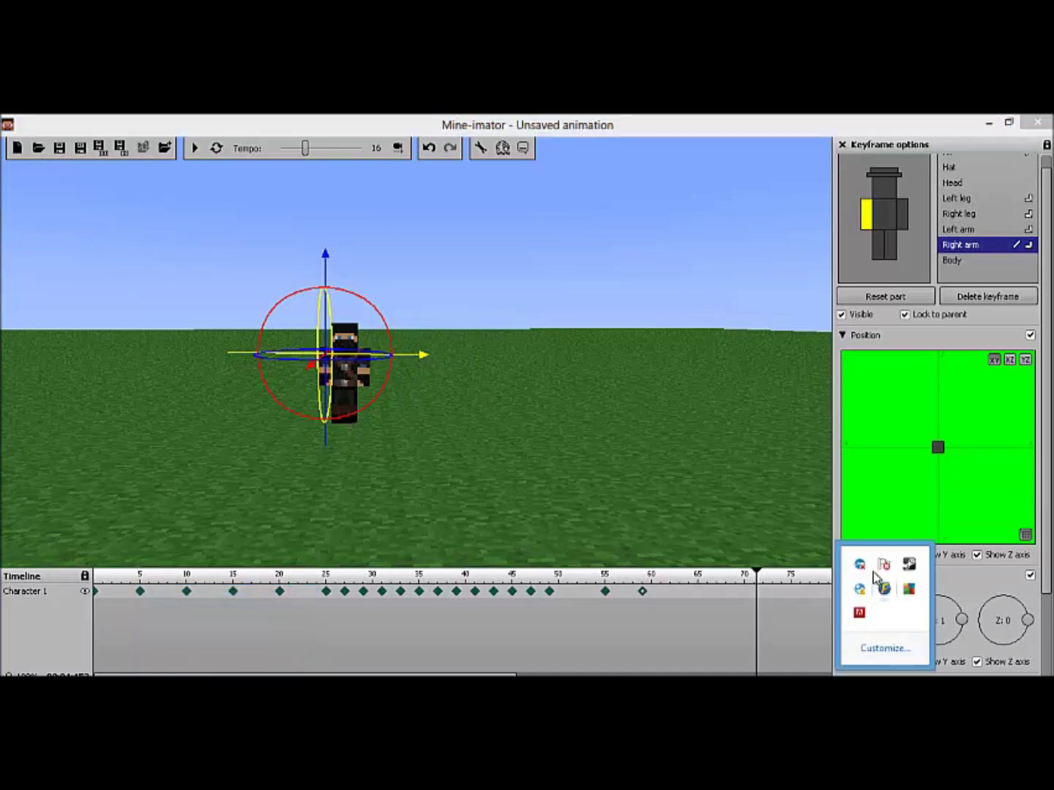
pyautogui.click(884, 685)
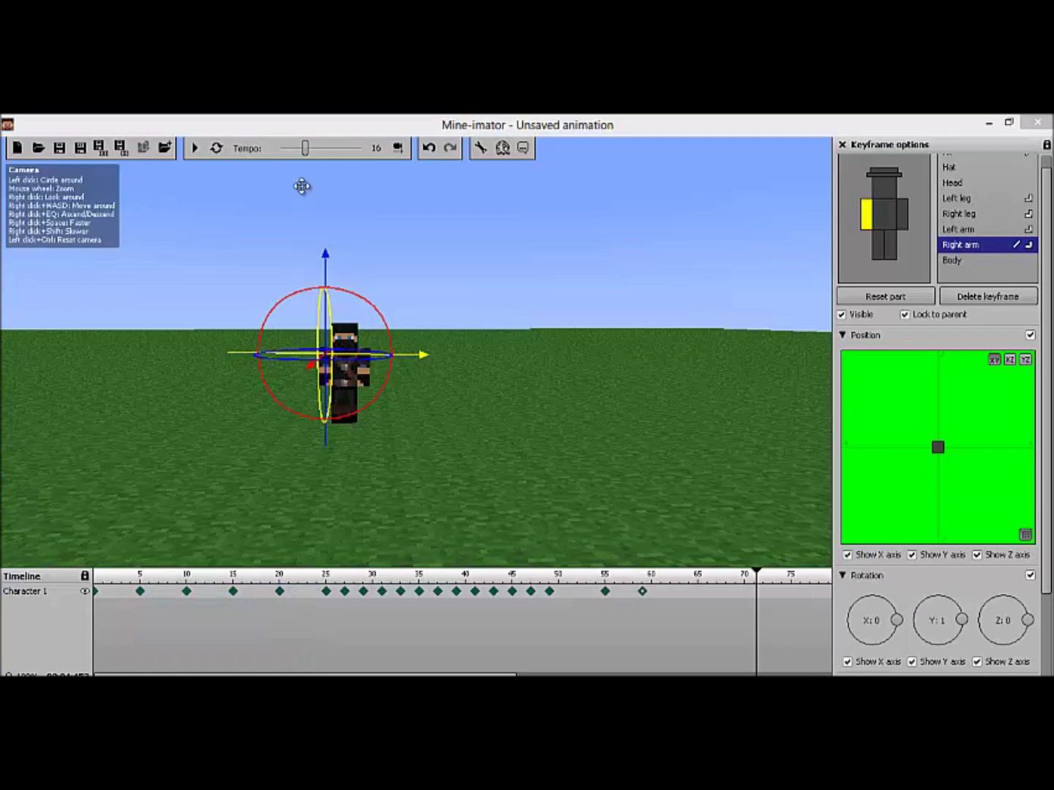
pyautogui.click(279, 122)
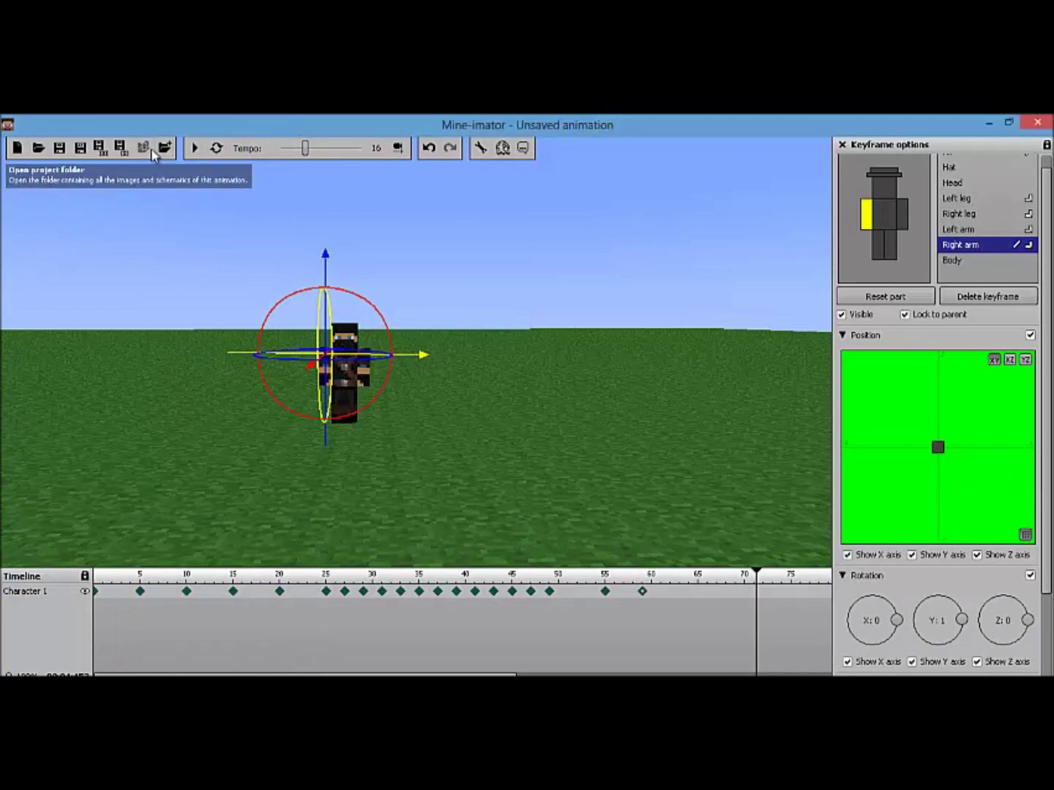
pyautogui.click(101, 148)
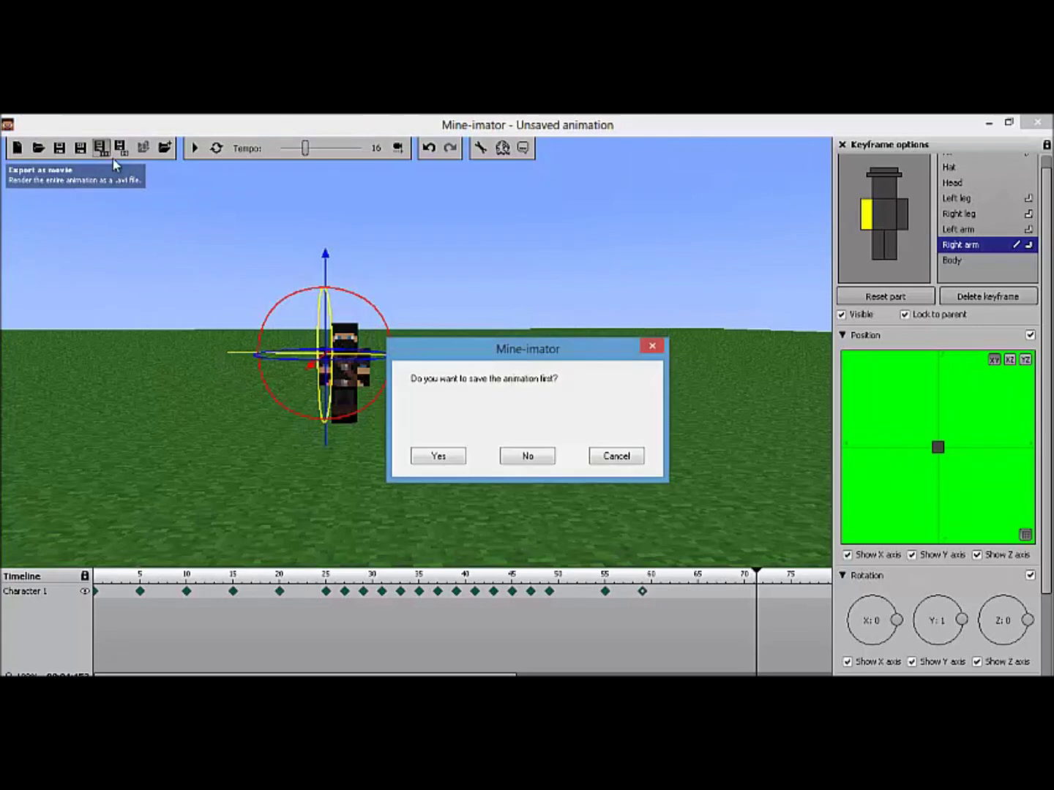
pyautogui.click(451, 458)
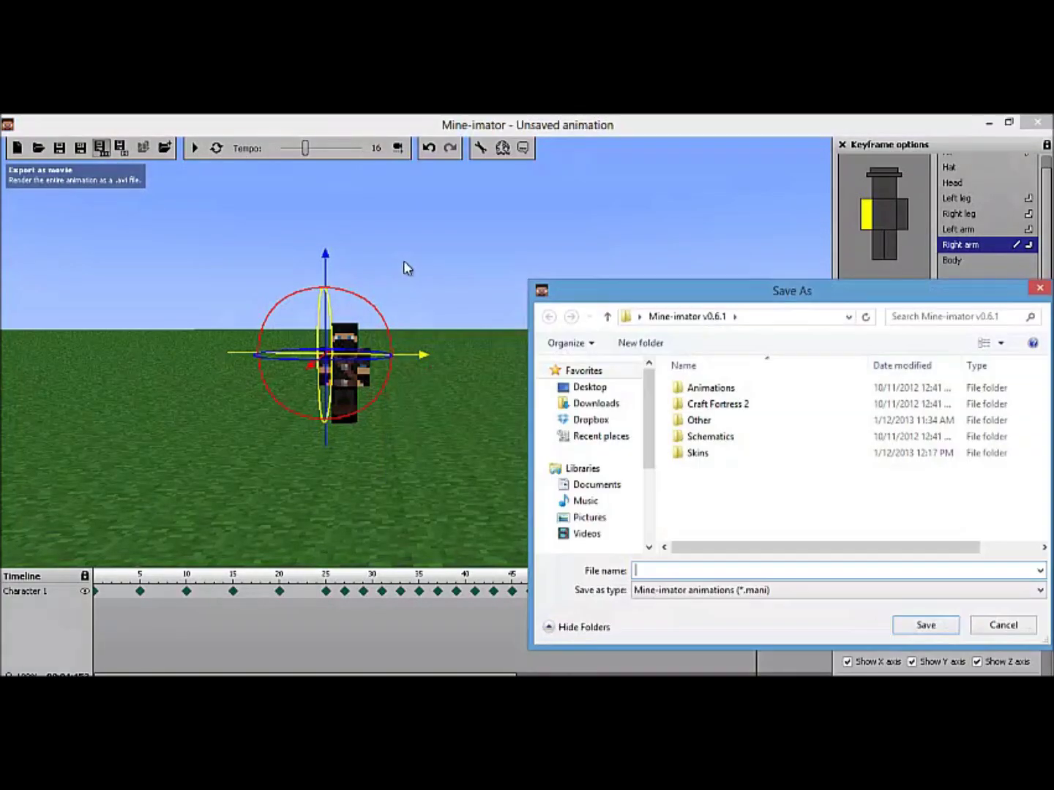
pyautogui.click(597, 387)
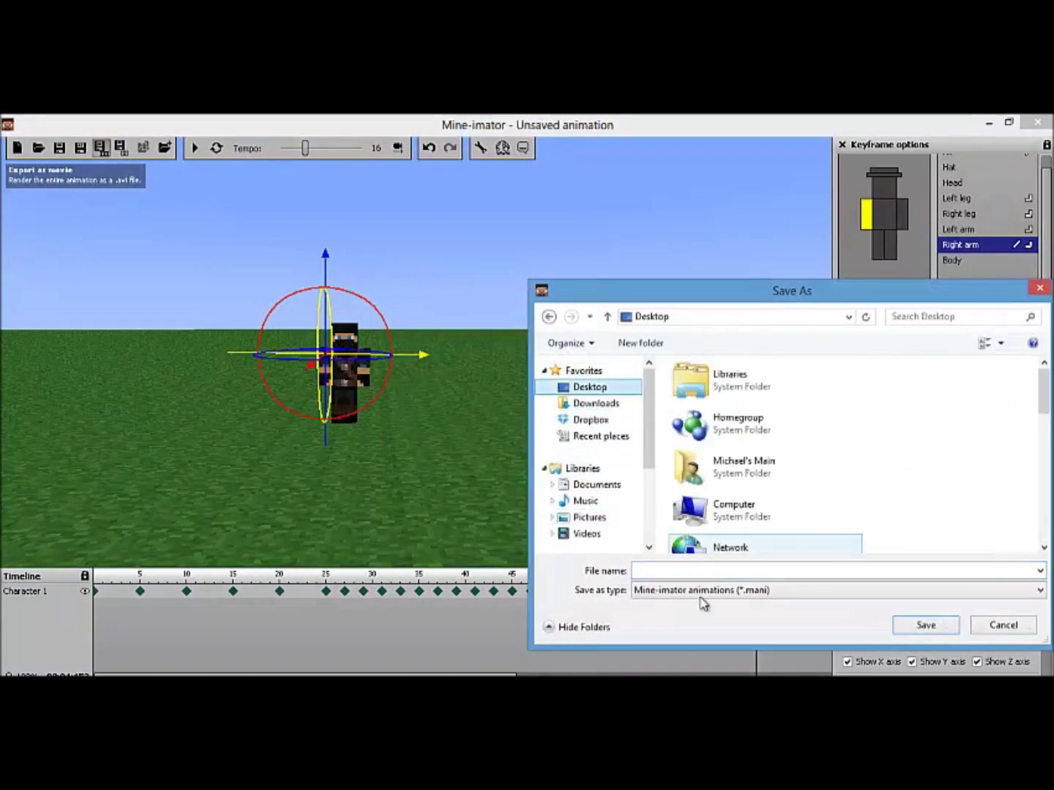
pyautogui.click(663, 570)
pyautogui.write('youtube')
pyautogui.press('BackSpace')
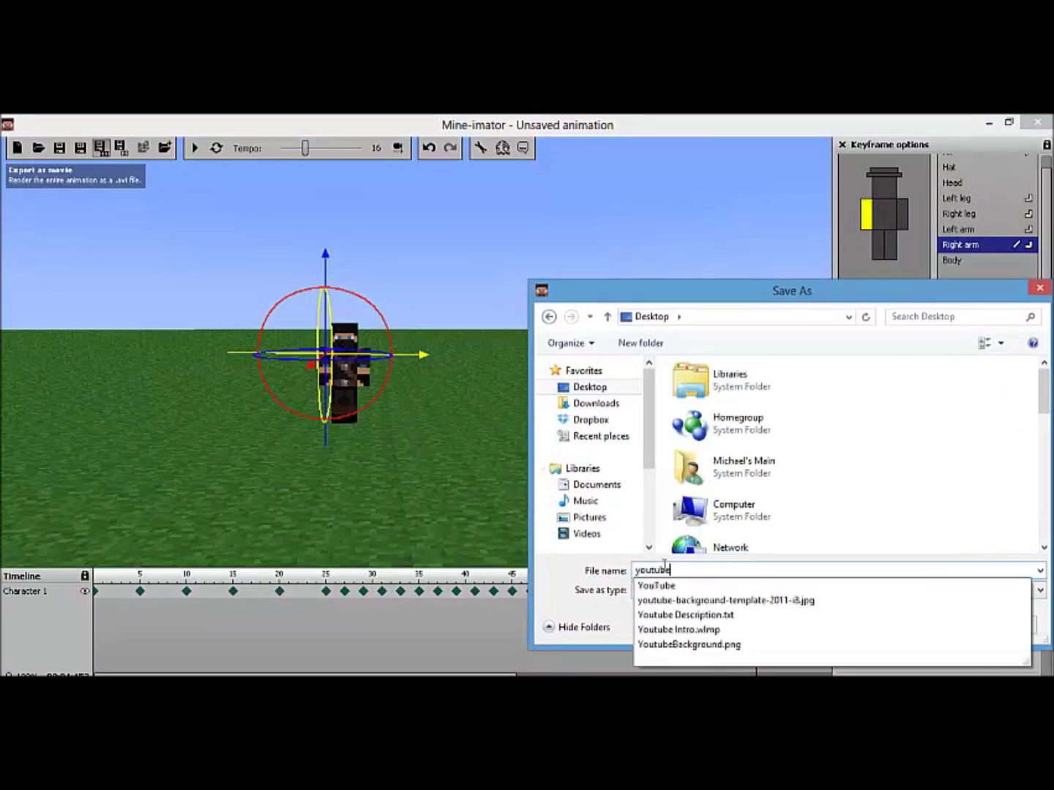
pyautogui.write('introthing')
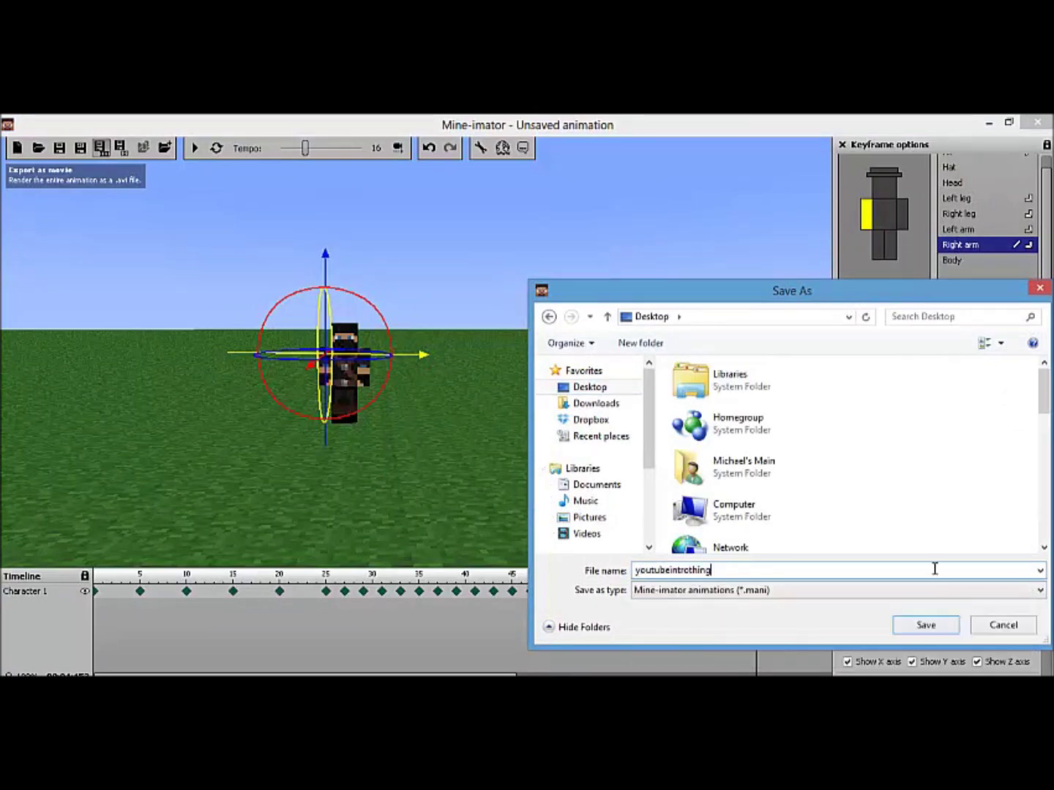
pyautogui.click(918, 623)
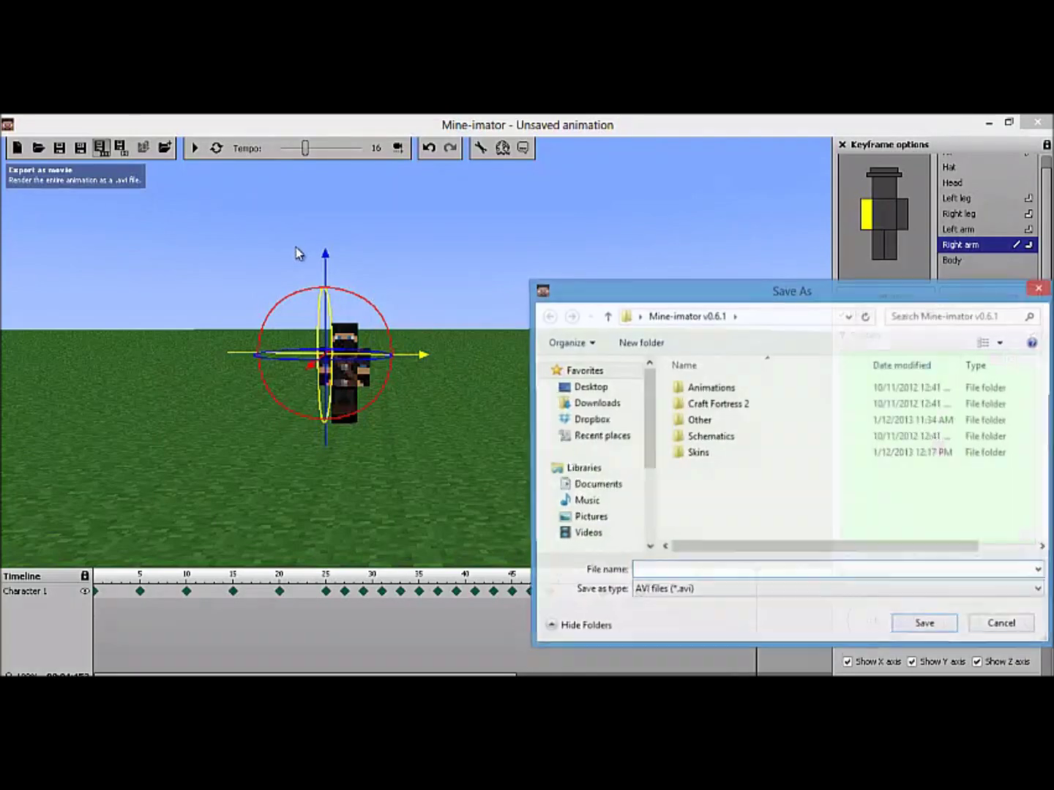
# - Save the AVI movie as dehyoutubeintro on the Desktop and acknowledge the codec message
pyautogui.click(580, 386)
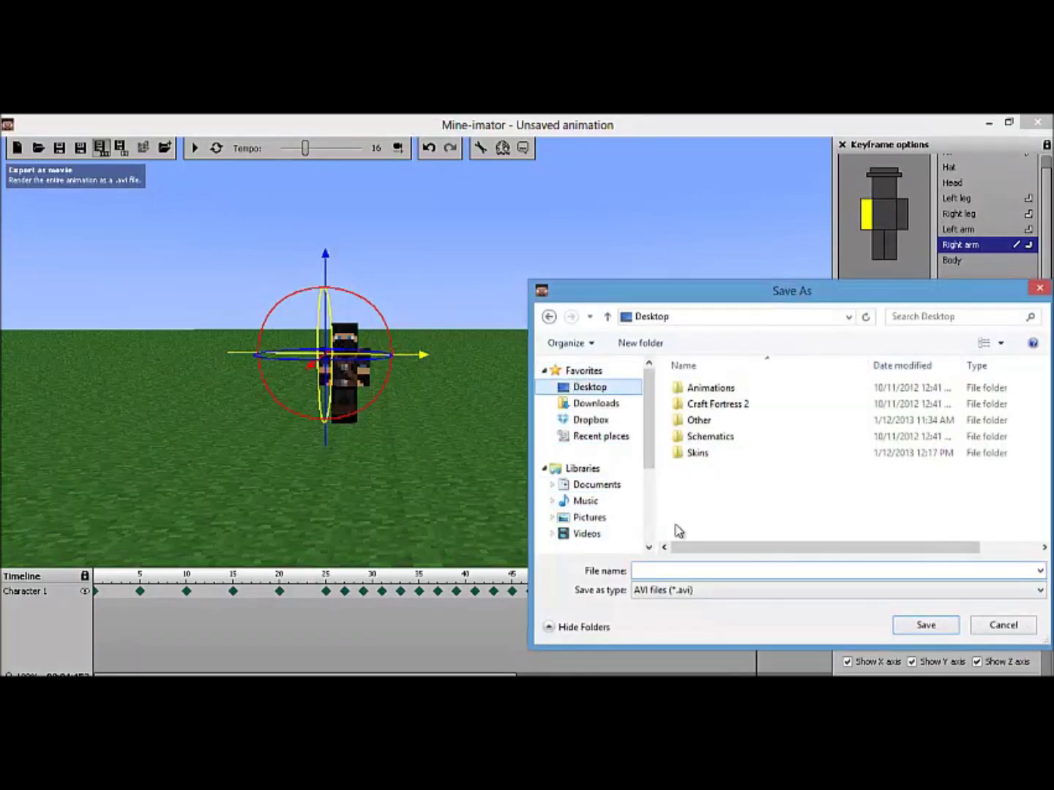
pyautogui.click(702, 571)
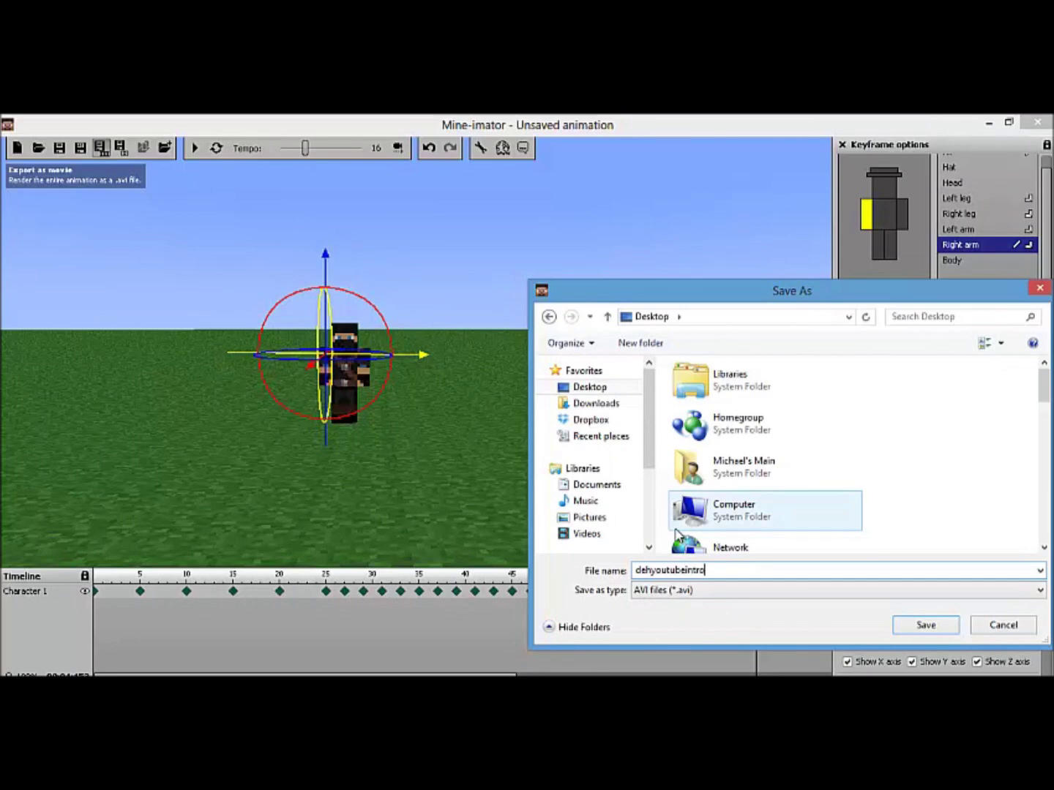
pyautogui.click(940, 628)
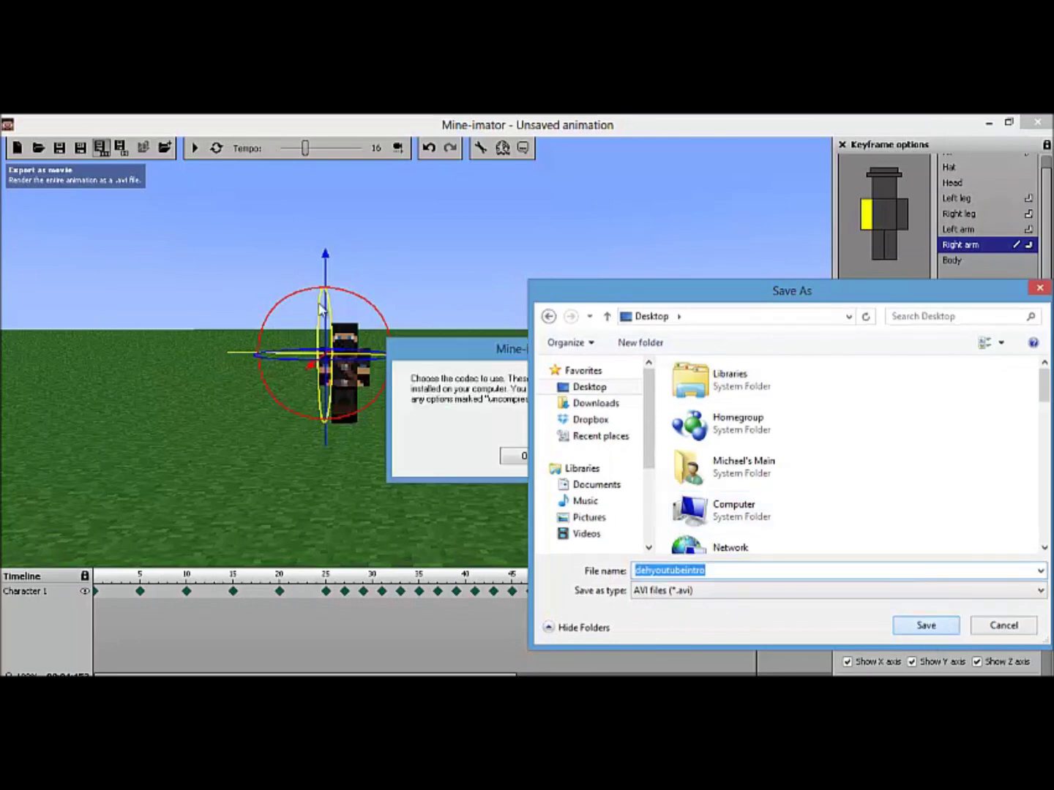
pyautogui.click(534, 461)
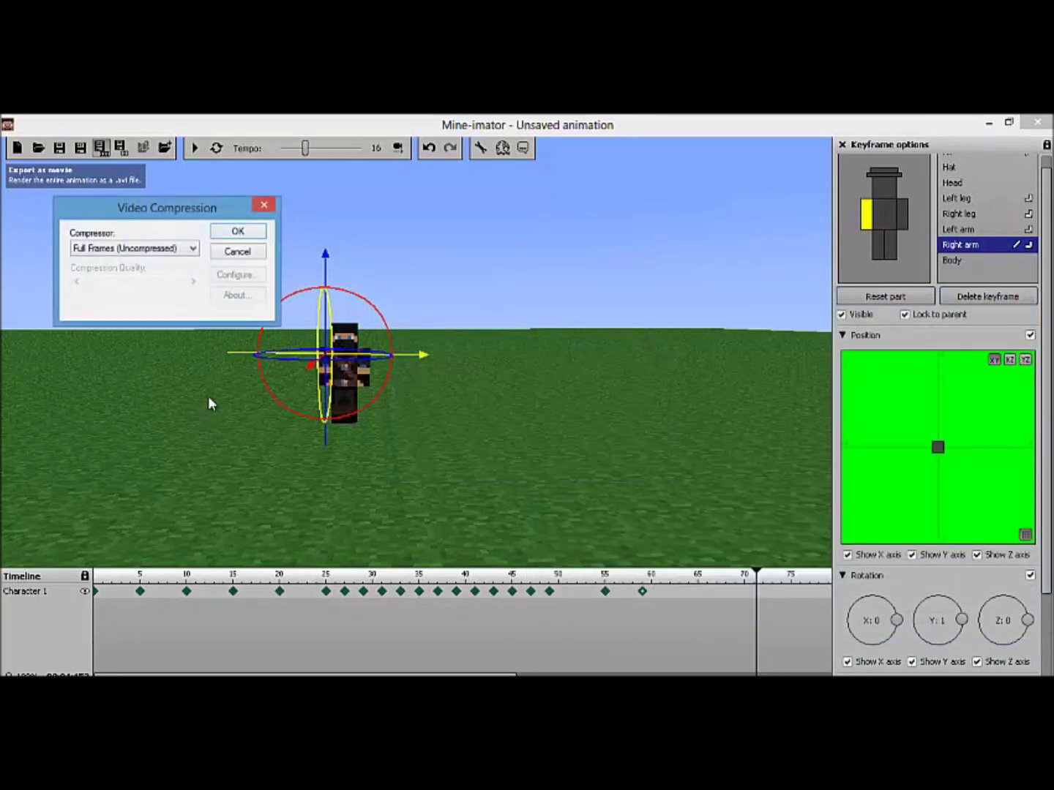
# - Pick Google VP8 Video Codec as the compressor, confirm, and start rendering the AVI
pyautogui.click(192, 250)
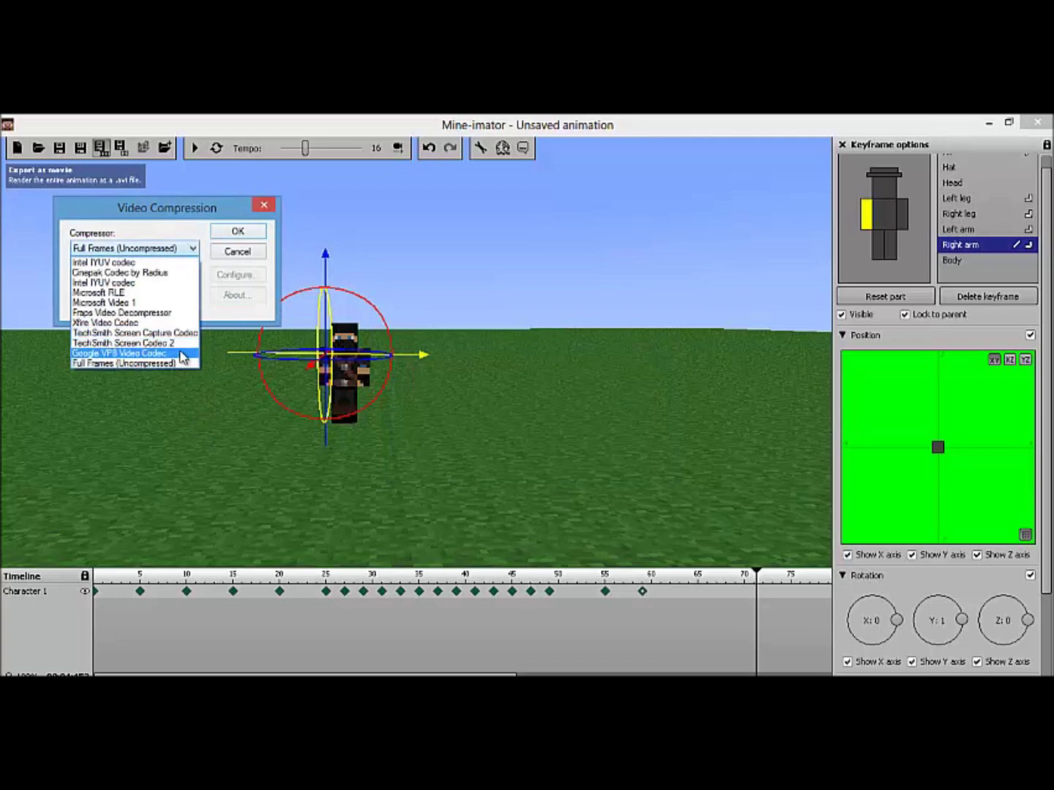
pyautogui.click(171, 354)
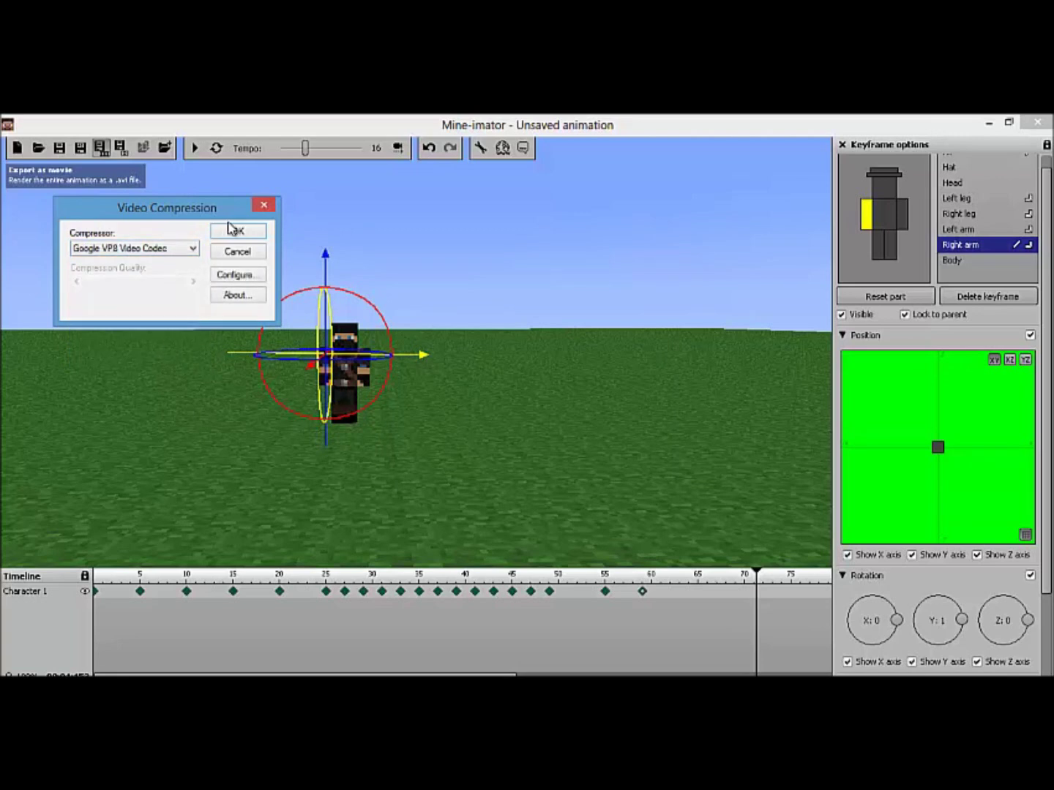
pyautogui.click(239, 233)
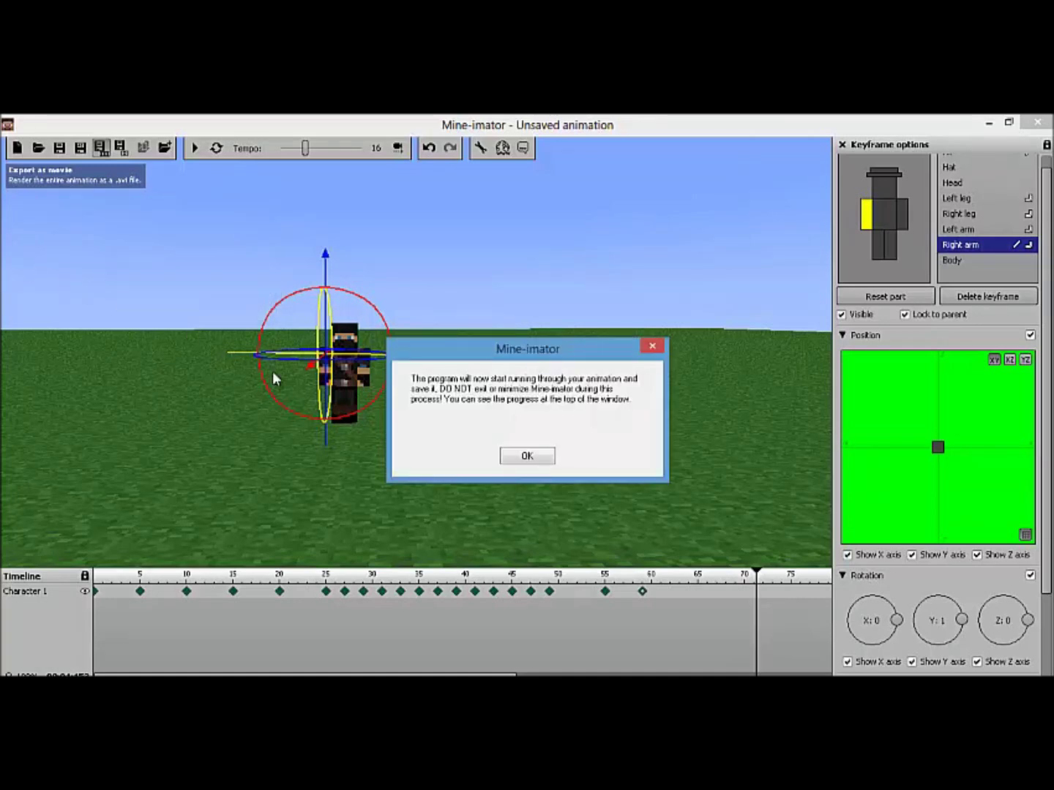
pyautogui.click(529, 454)
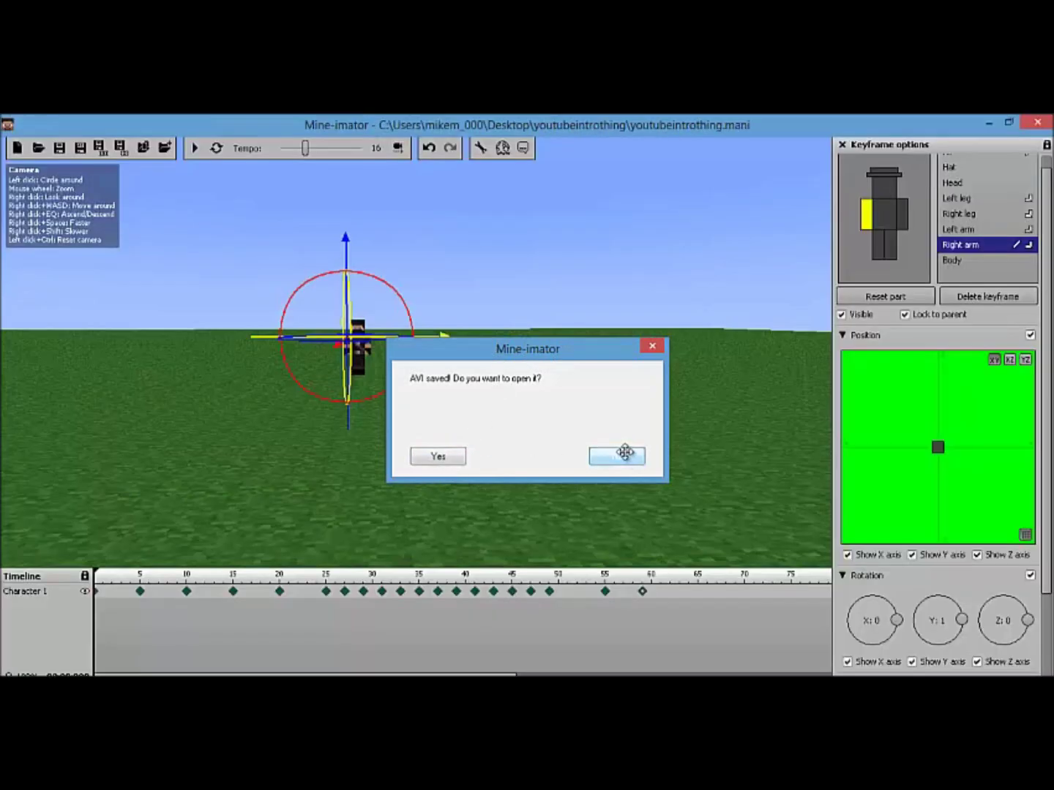
# - Decline opening the saved AVI and close Mine-imator
pyautogui.click(624, 458)
pyautogui.doubleClick(688, 123)
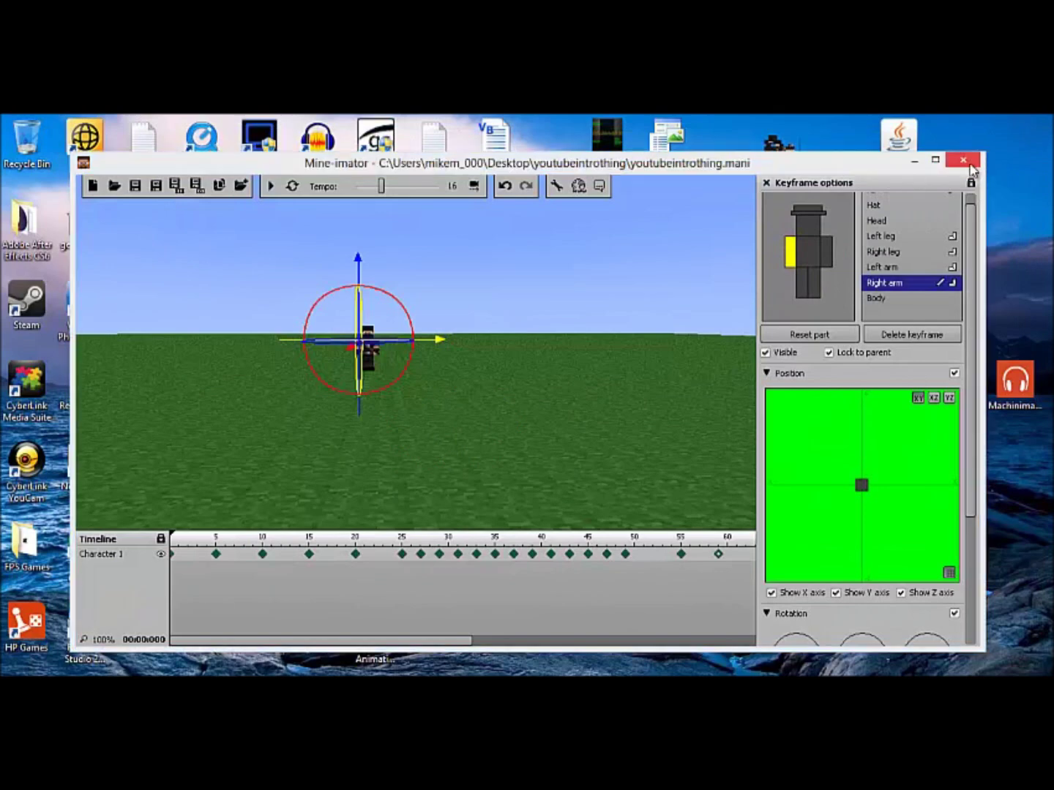
pyautogui.click(964, 160)
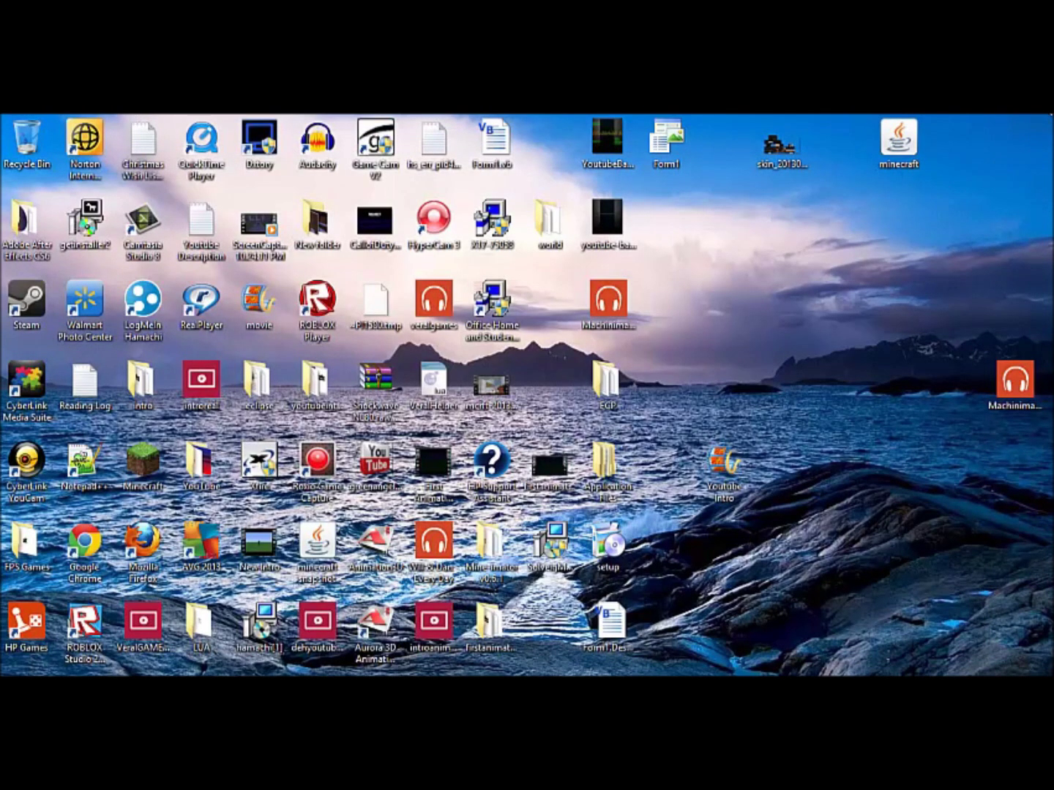
# - Search for 'movie maker' and launch Windows Movie Maker
pyautogui.moveTo(1051, 117)
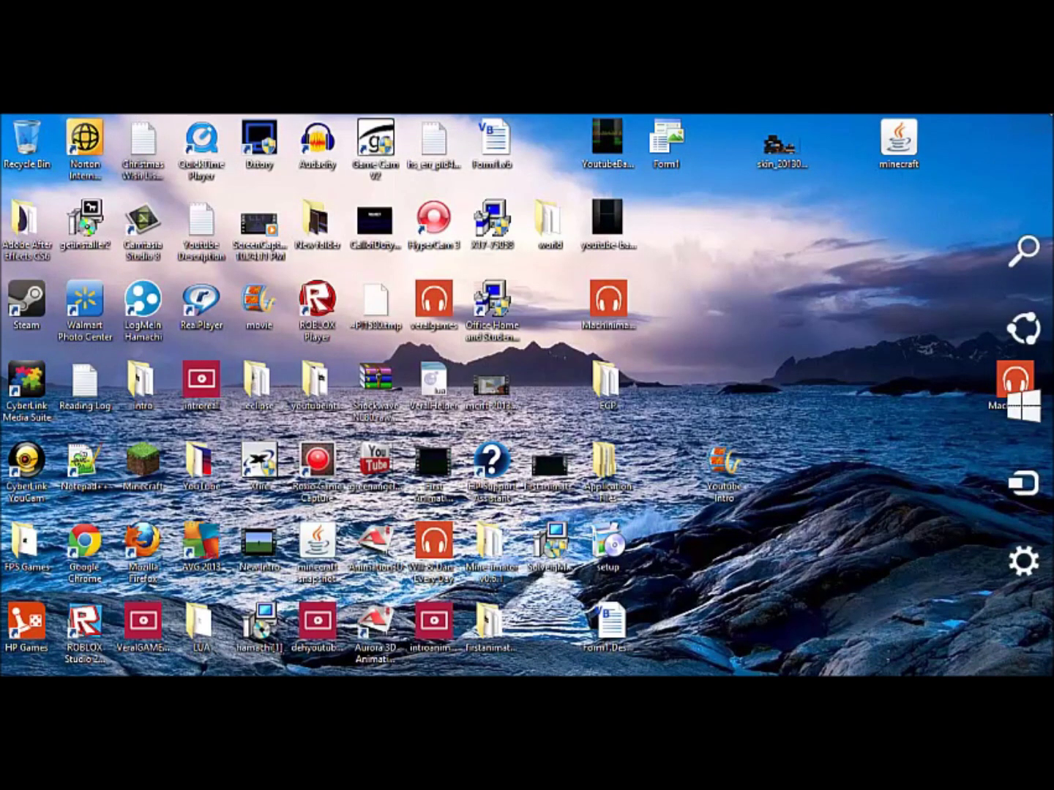
pyautogui.click(1023, 247)
pyautogui.write('movie maker')
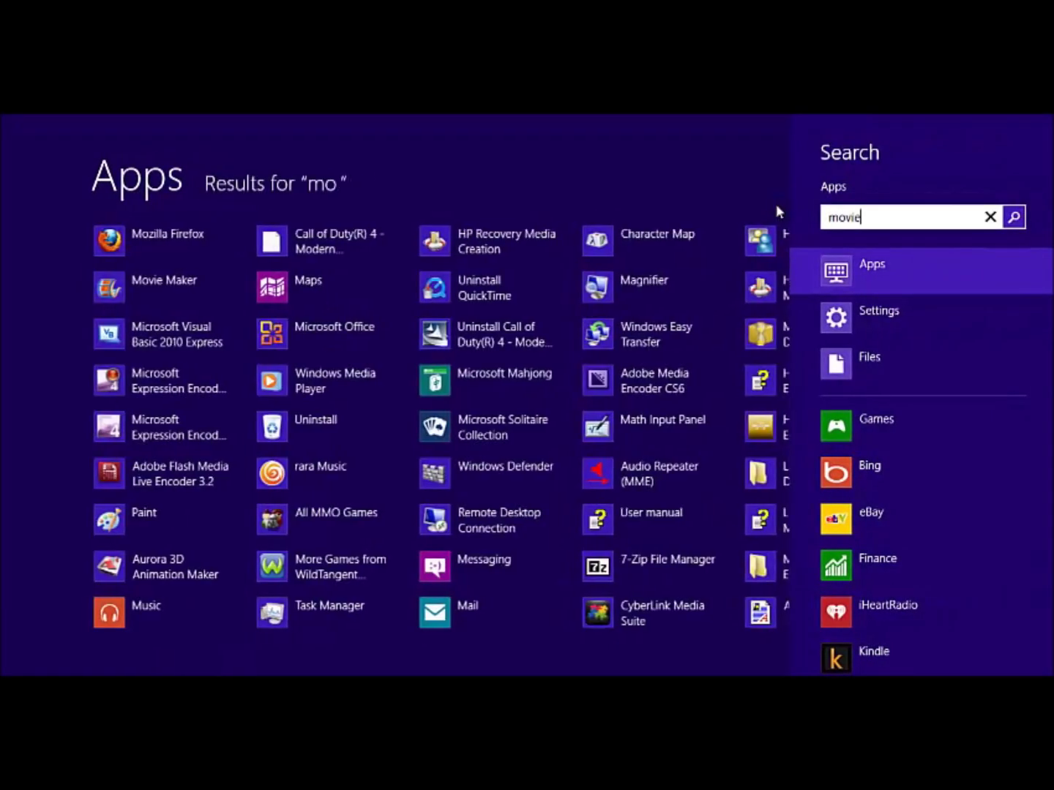
pyautogui.click(217, 220)
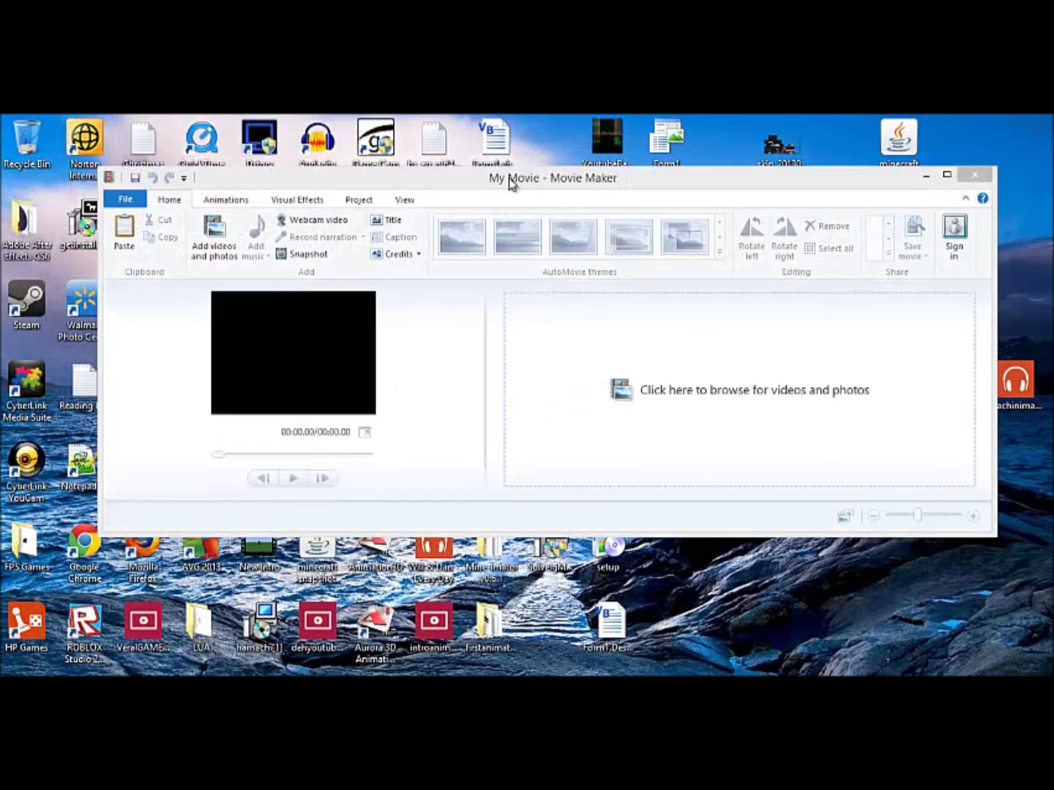
# - Add dehyoutubeintro.avi to the project by searching 'deh' in the file picker
pyautogui.click(578, 332)
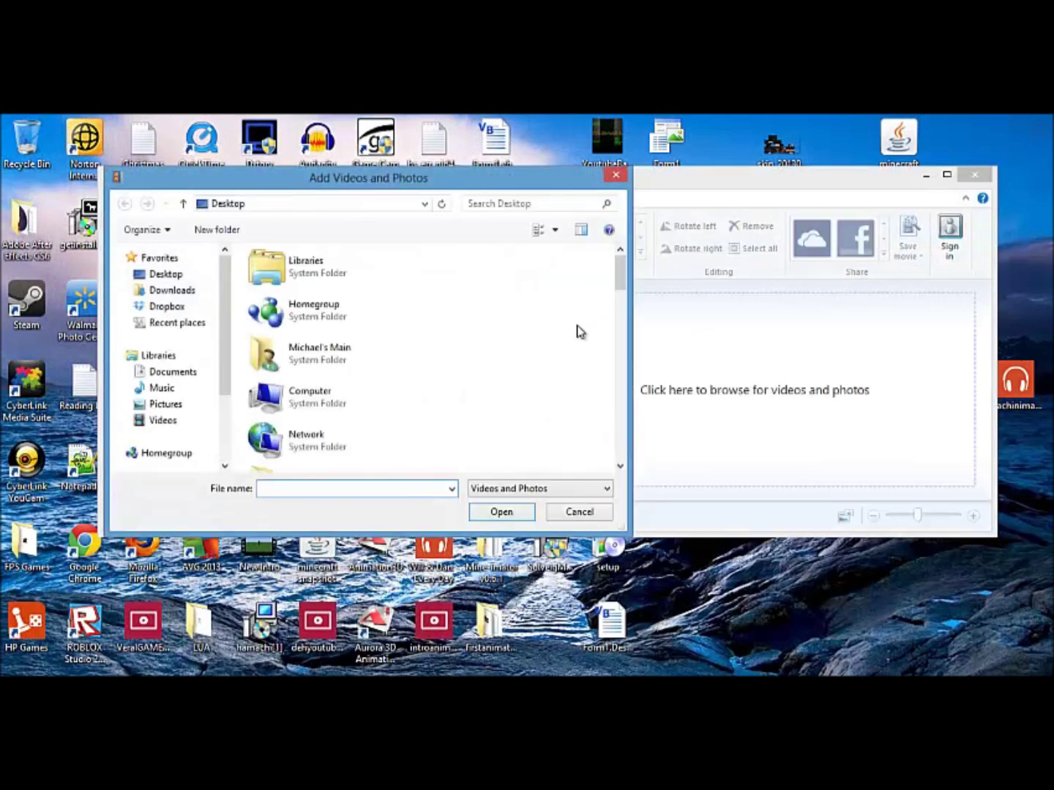
pyautogui.click(613, 177)
pyautogui.click(188, 232)
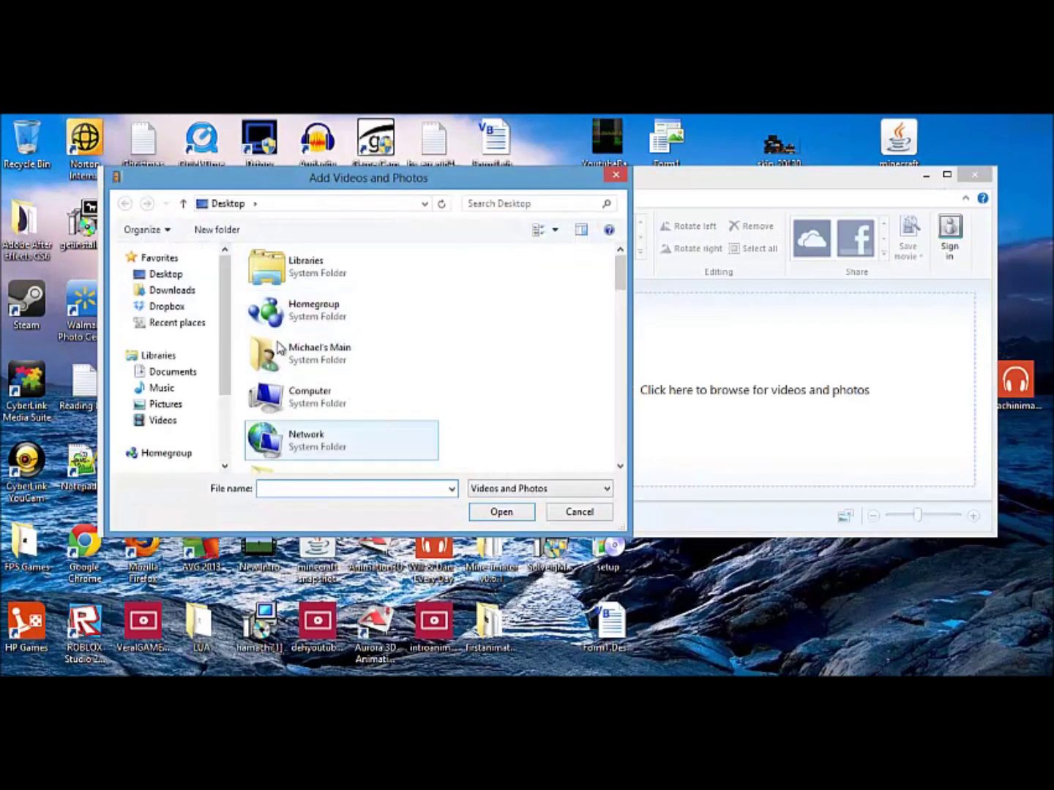
pyautogui.write('dehyotuube')
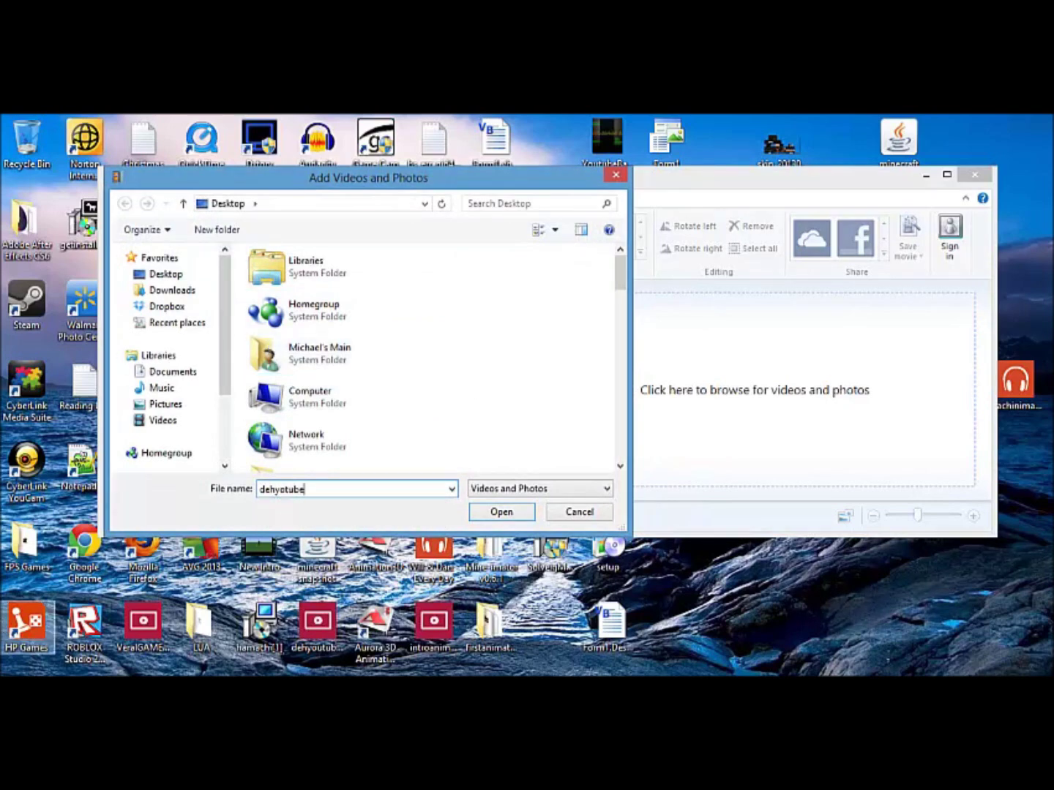
pyautogui.moveTo(360, 489); pyautogui.dragTo(155, 486)
pyautogui.press('BackSpace')
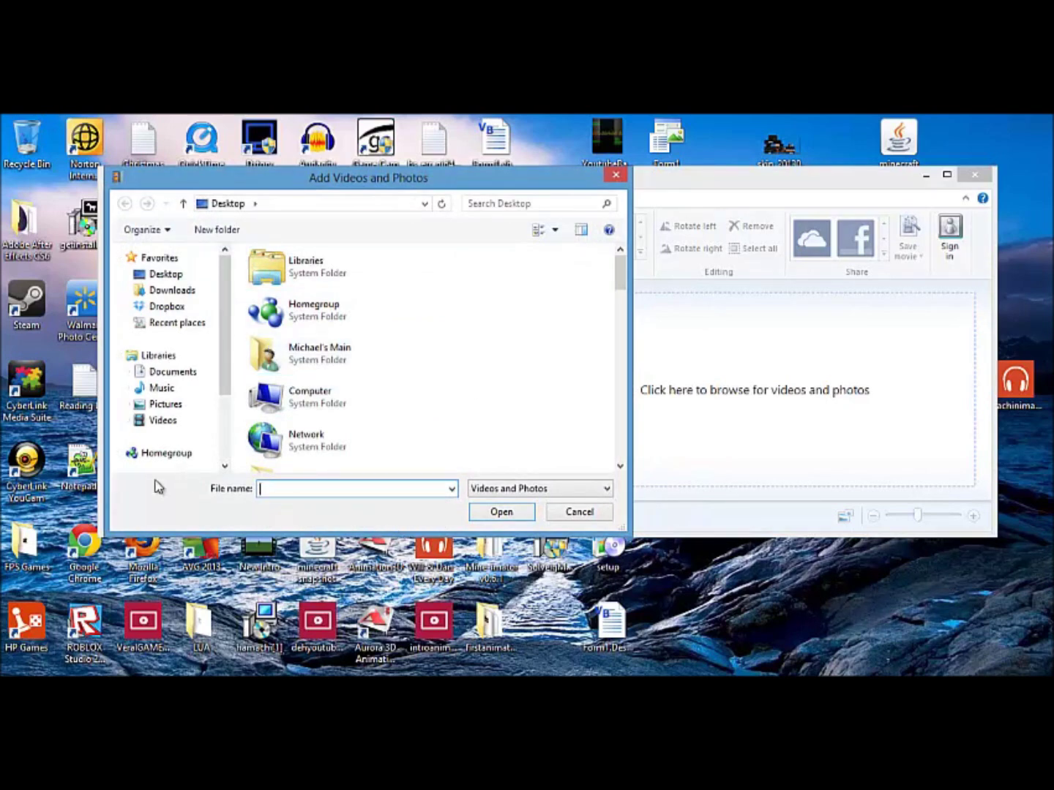
pyautogui.write('deh')
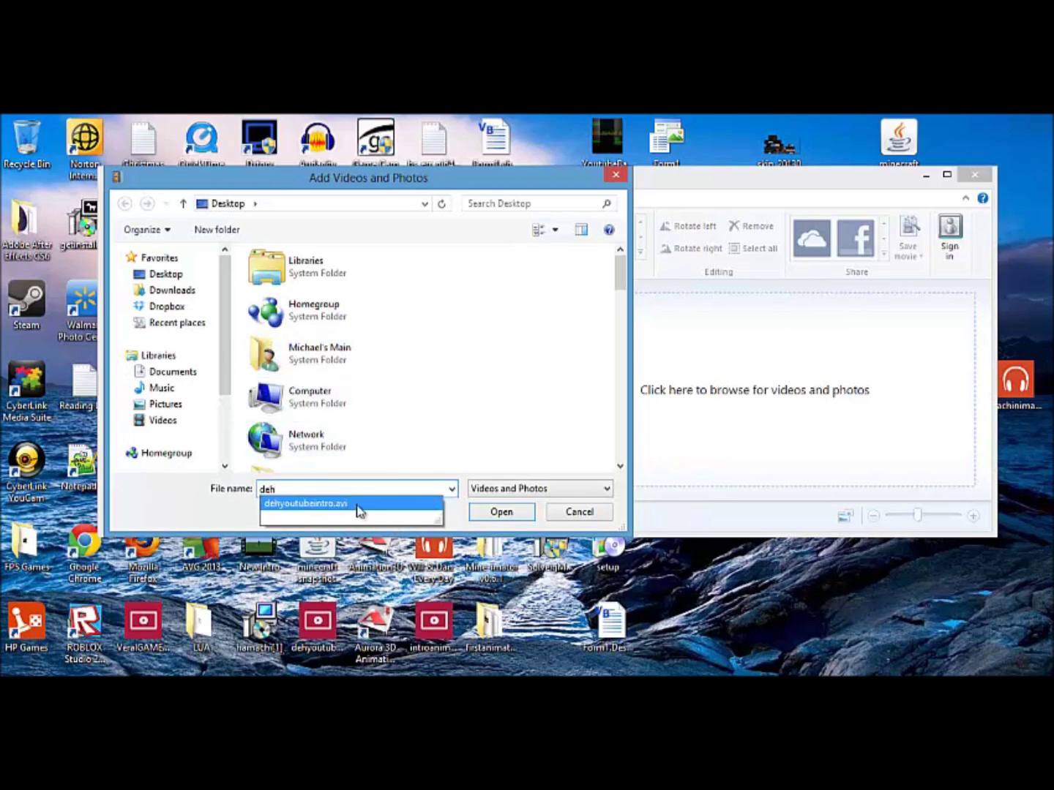
pyautogui.click(359, 504)
pyautogui.click(504, 512)
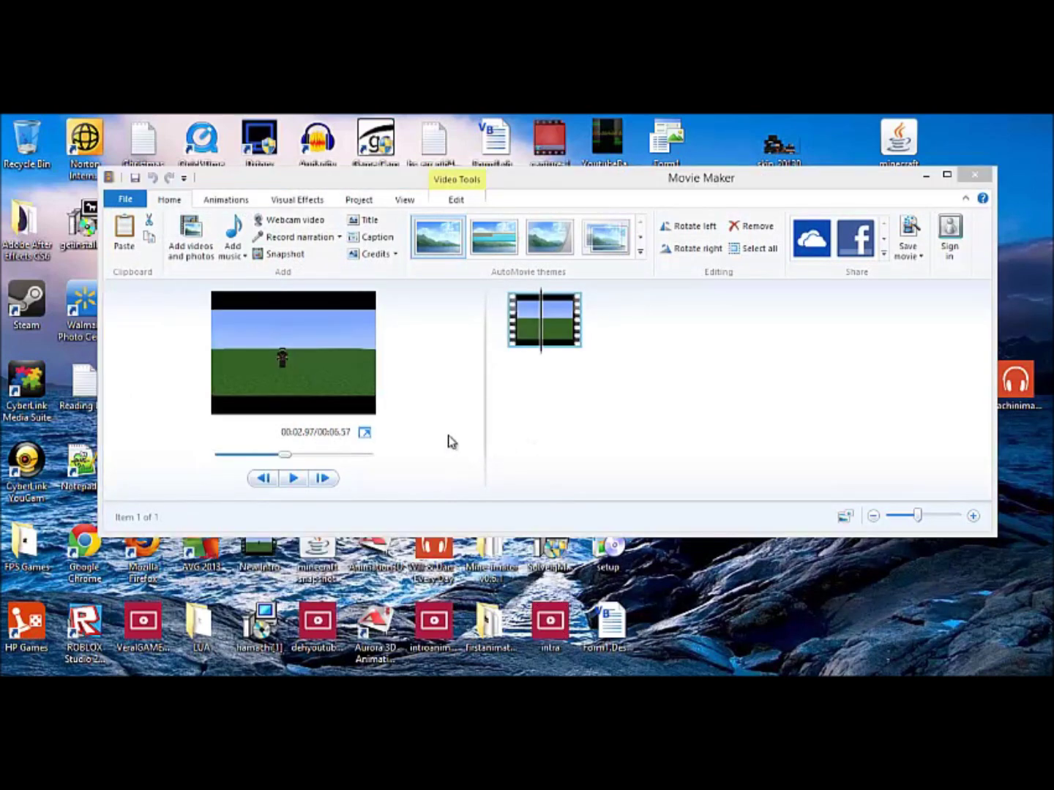
pyautogui.rightClick(535, 312)
pyautogui.click(282, 470)
pyautogui.click(613, 181)
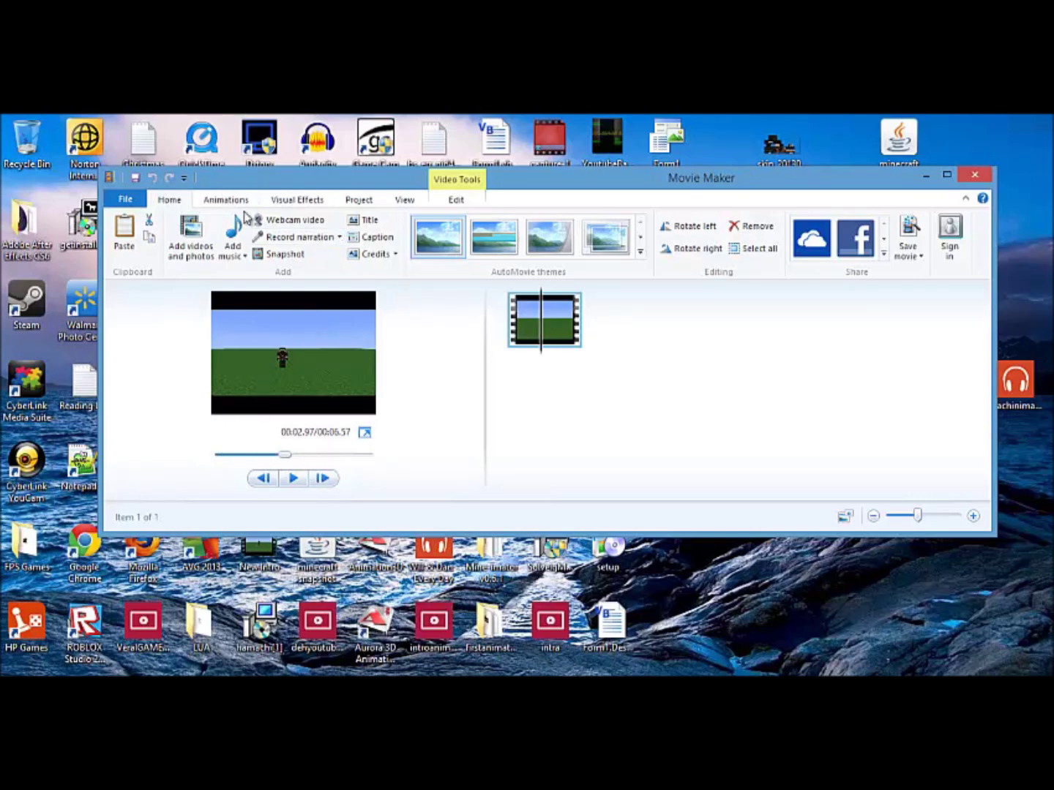
# - Add a caption at the top of the video and save the project as introtutorial
pyautogui.click(377, 226)
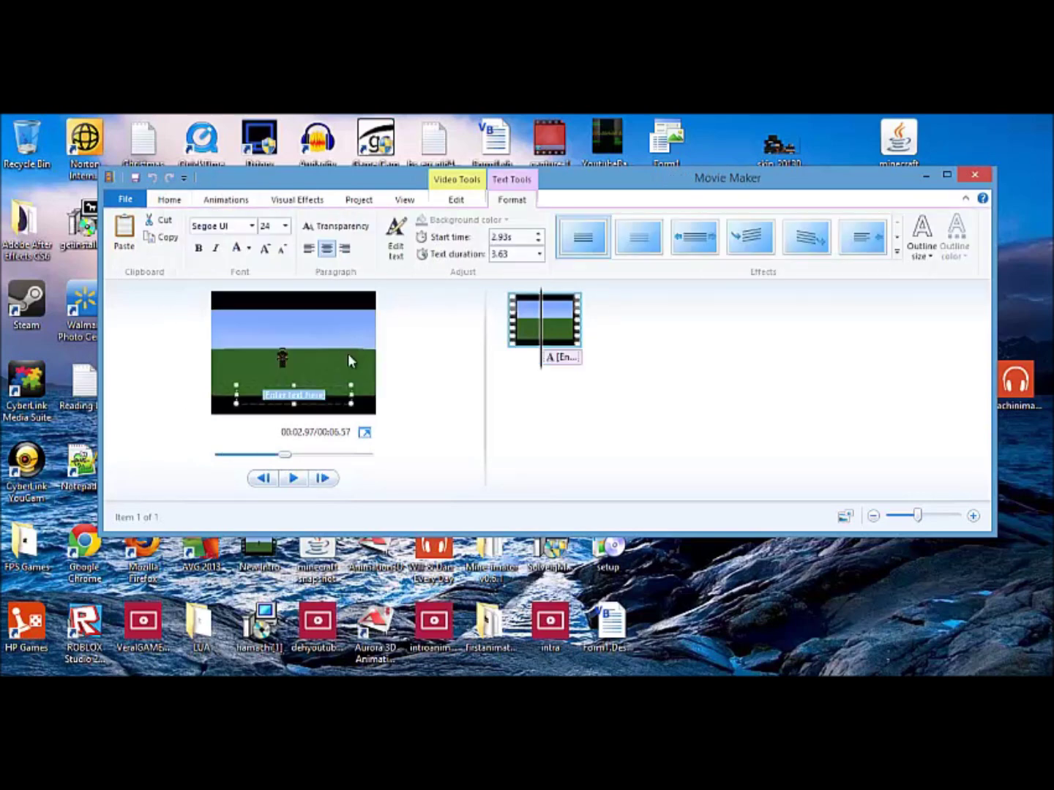
pyautogui.moveTo(327, 385); pyautogui.dragTo(323, 319)
pyautogui.click(122, 204)
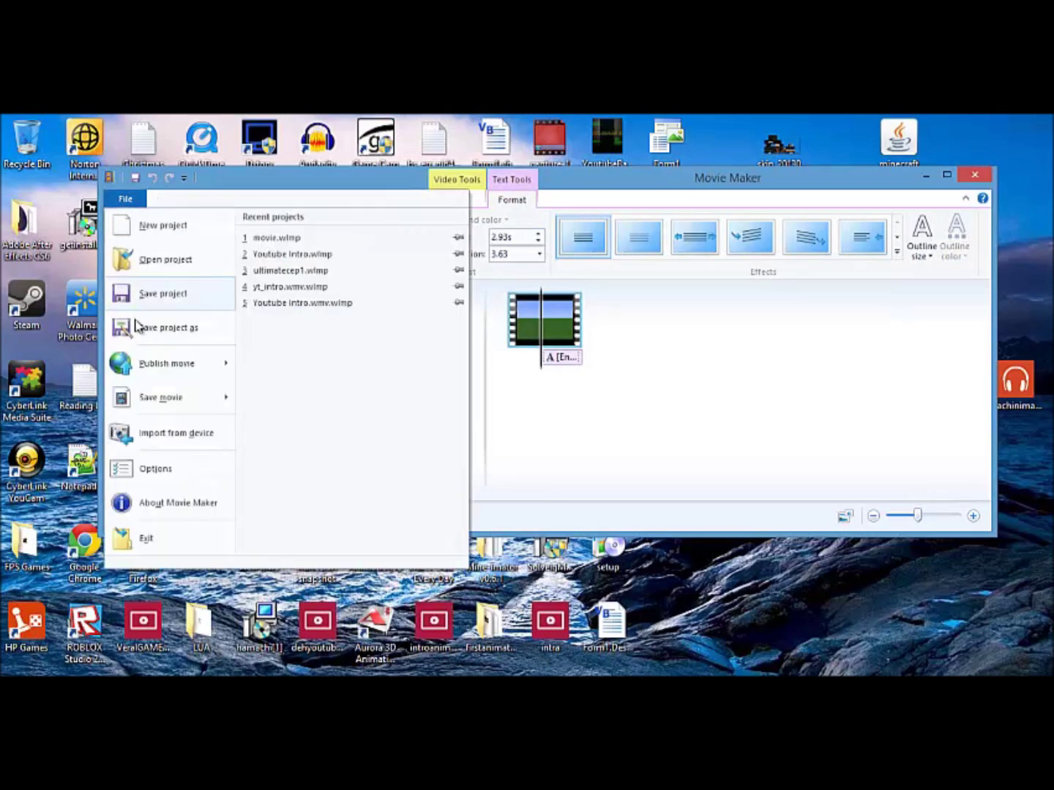
pyautogui.click(169, 294)
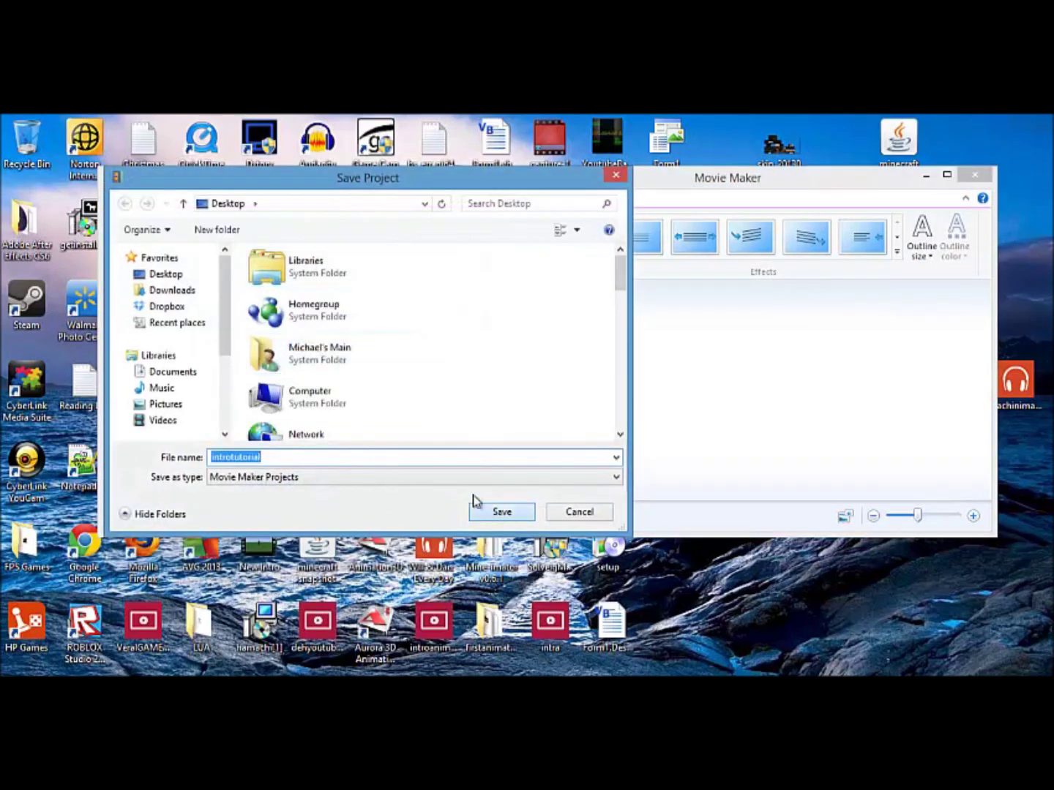
pyautogui.click(502, 512)
pyautogui.click(565, 403)
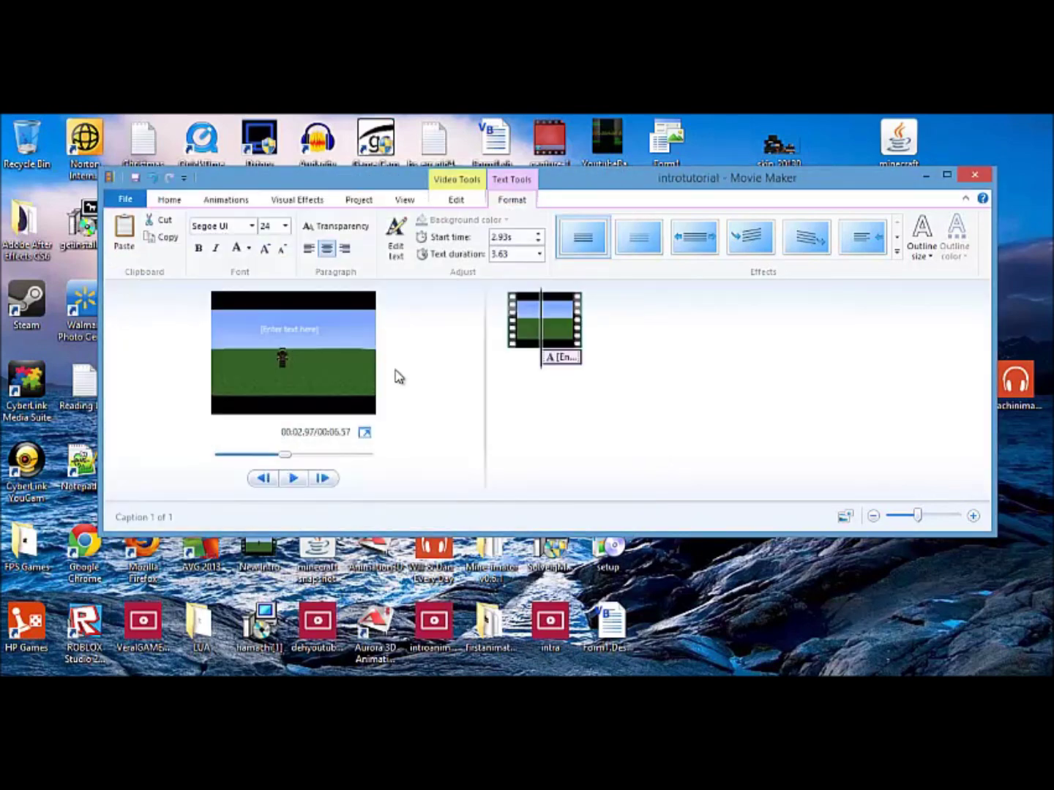
# - Replace the placeholder caption text with the VeralGames channel name
pyautogui.click(308, 336)
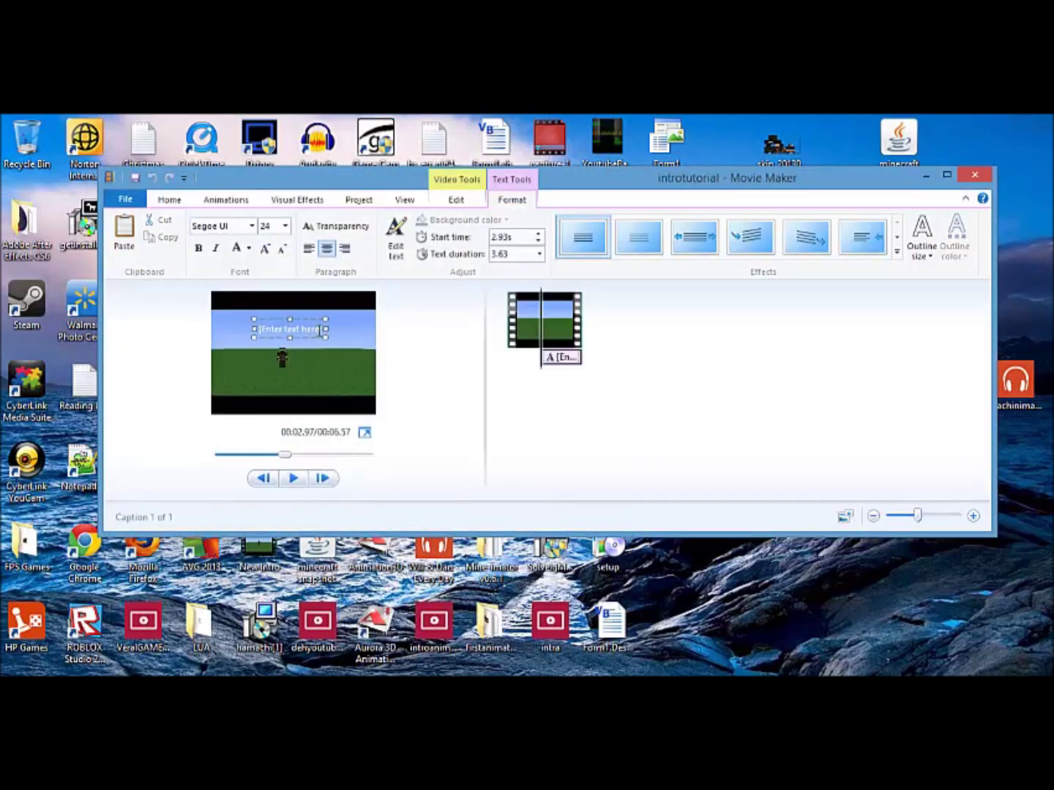
pyautogui.press('BackSpace')
pyautogui.click(344, 339)
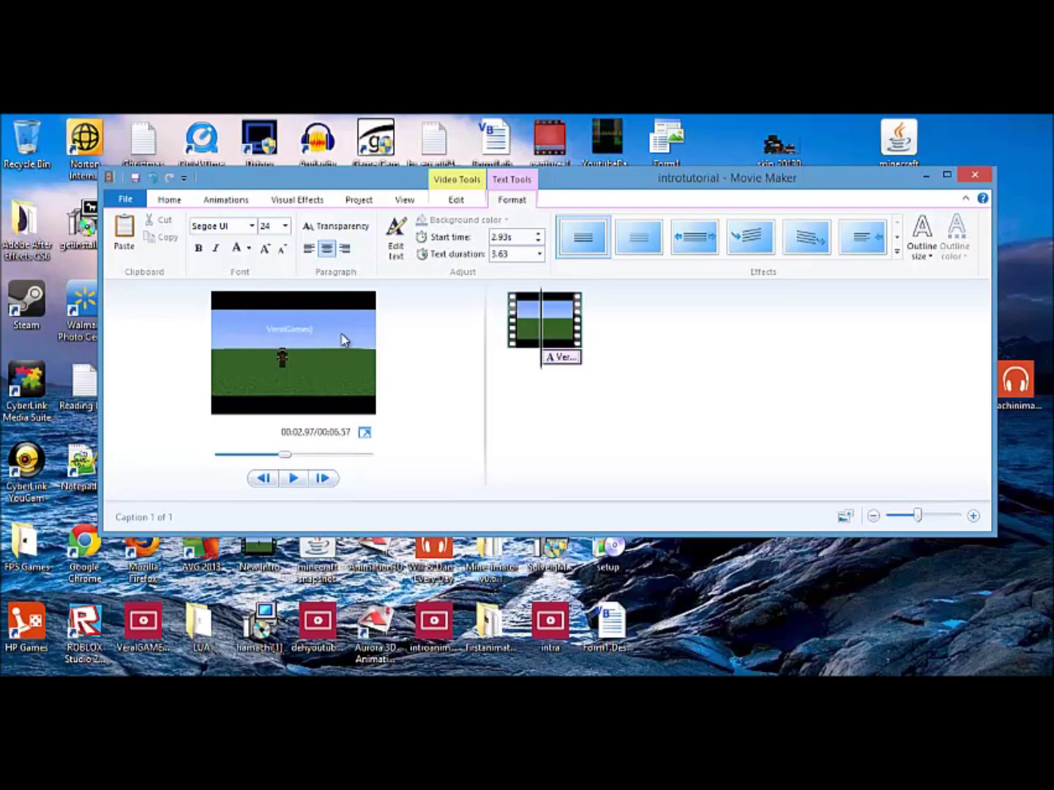
pyautogui.click(311, 338)
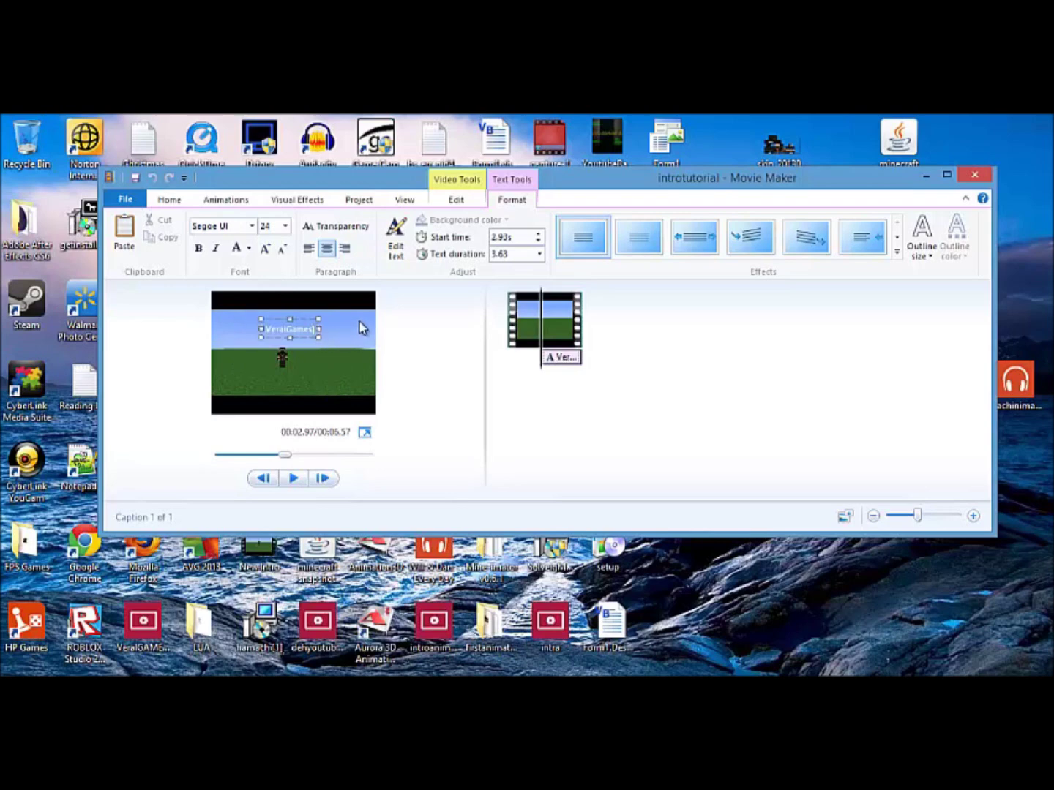
pyautogui.click(327, 354)
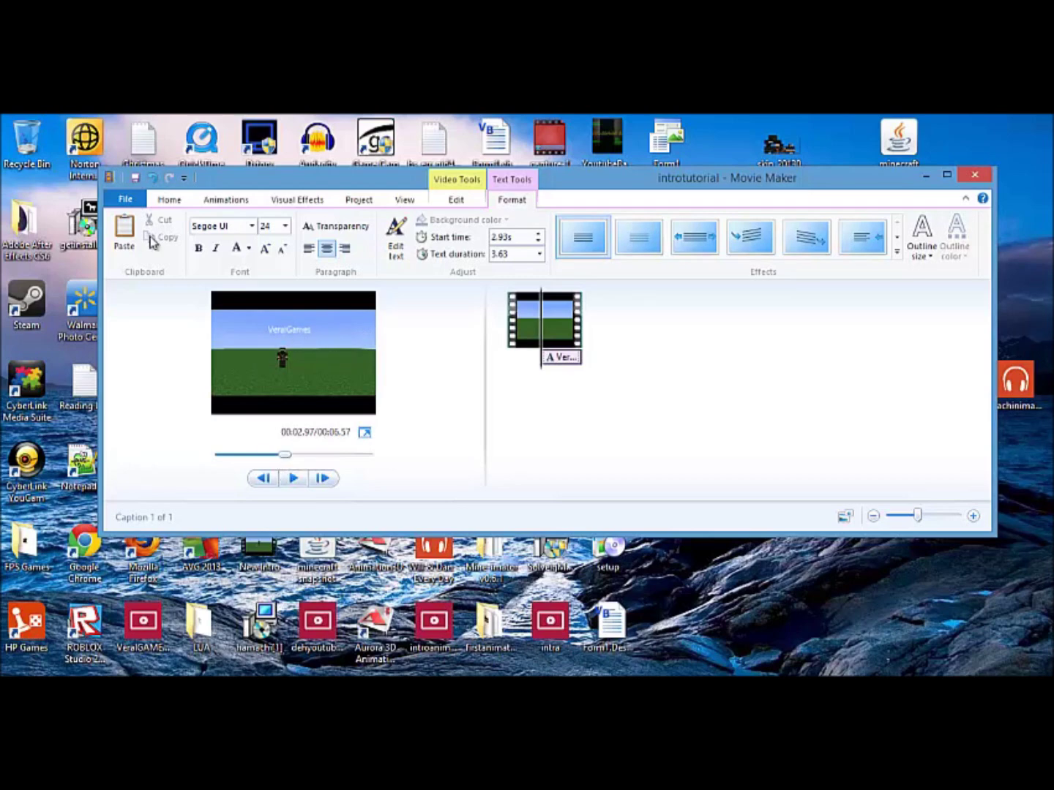
# - Rewind the preview near the start and play the clip to check the caption
pyautogui.click(125, 199)
pyautogui.moveTo(277, 457); pyautogui.dragTo(220, 456)
pyautogui.click(292, 478)
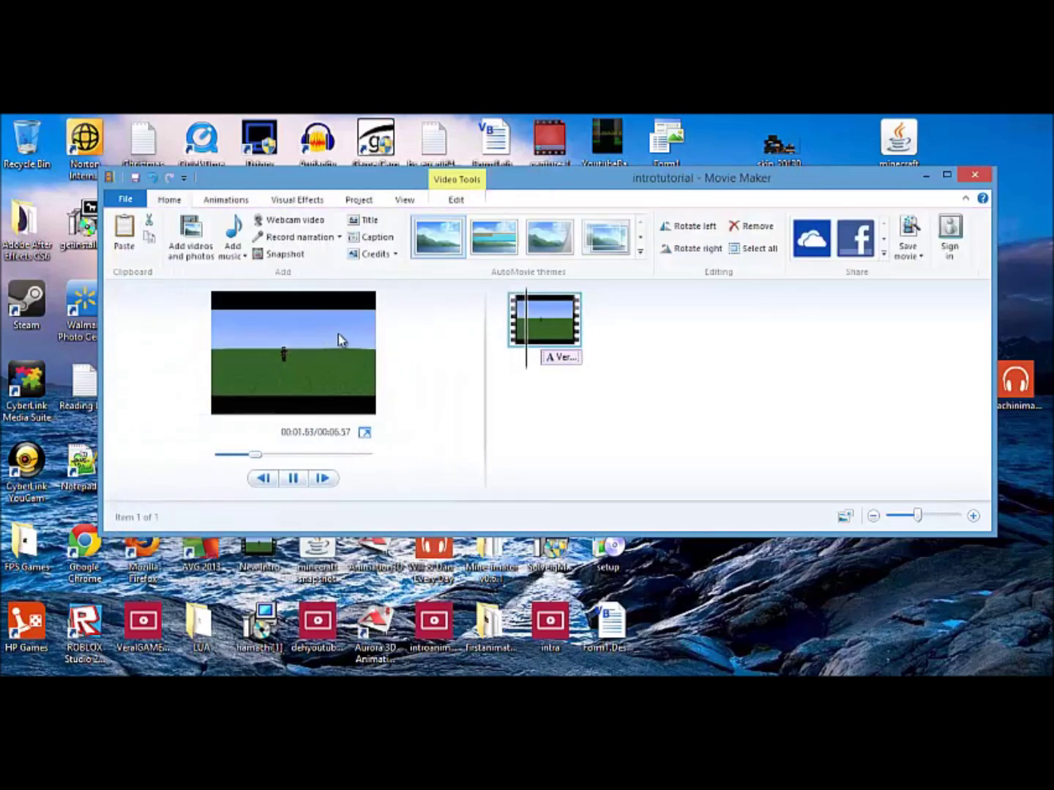